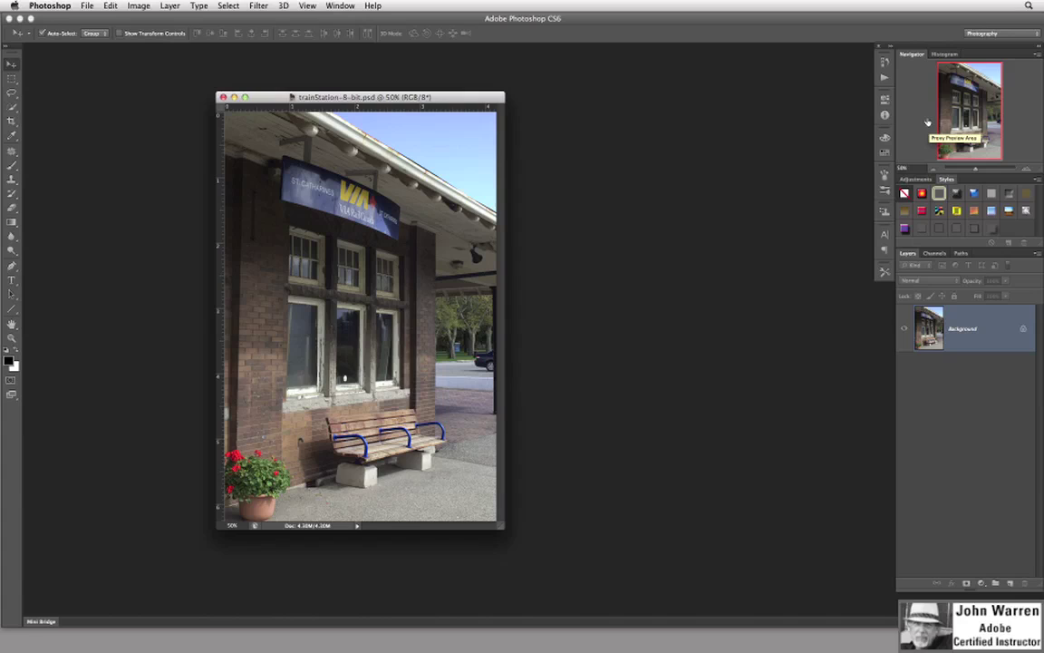
# Step: Check the photo's Histogram, then return to the Navigator preview
pyautogui.click(942, 54)
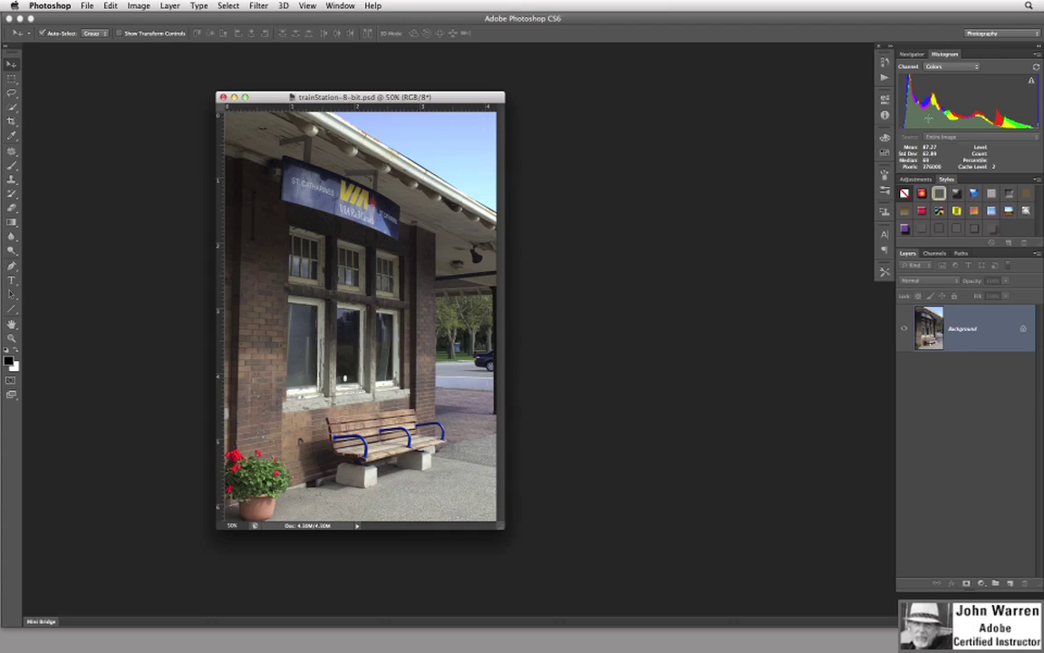
pyautogui.moveTo(916, 123)
pyautogui.click(918, 55)
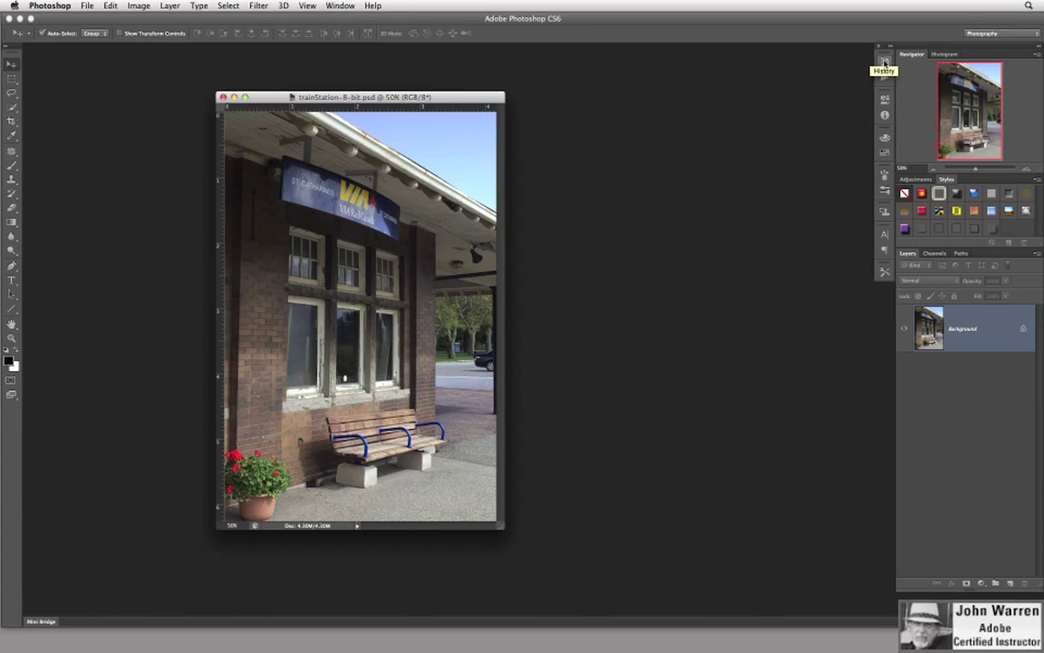
# Step: Expand the History panel, view Actions and History options, then collapse it to its icon
pyautogui.click(885, 62)
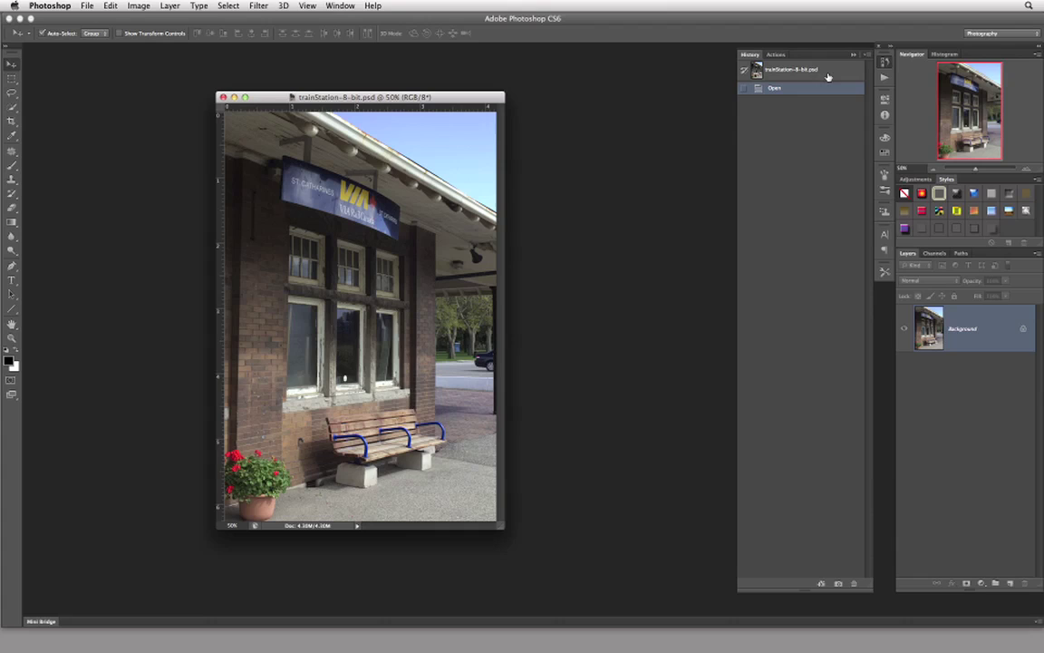
pyautogui.click(776, 56)
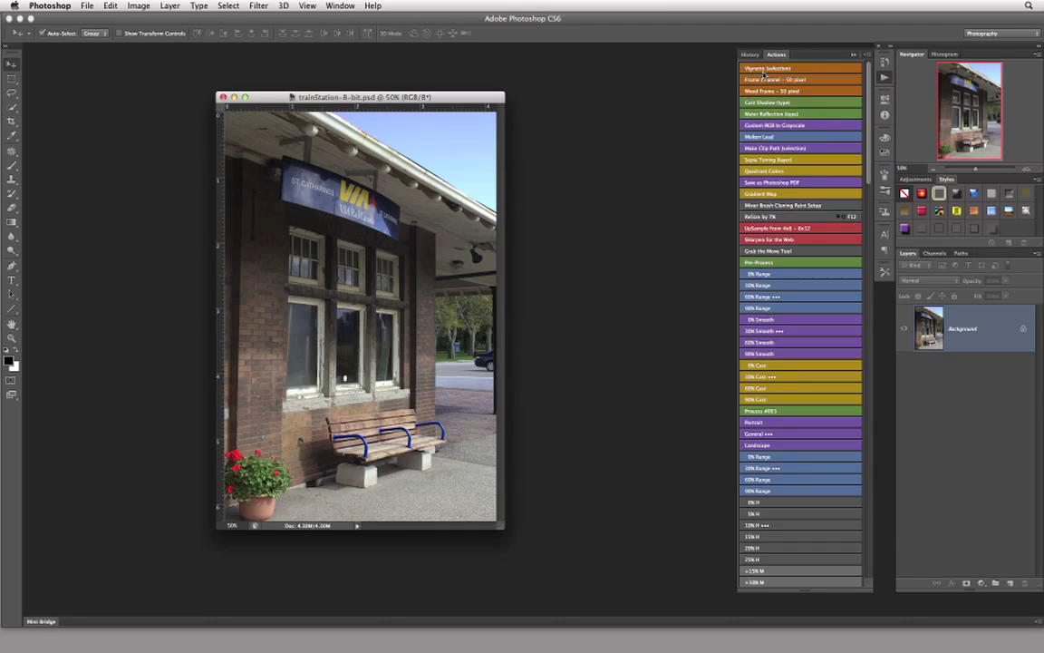
pyautogui.click(751, 56)
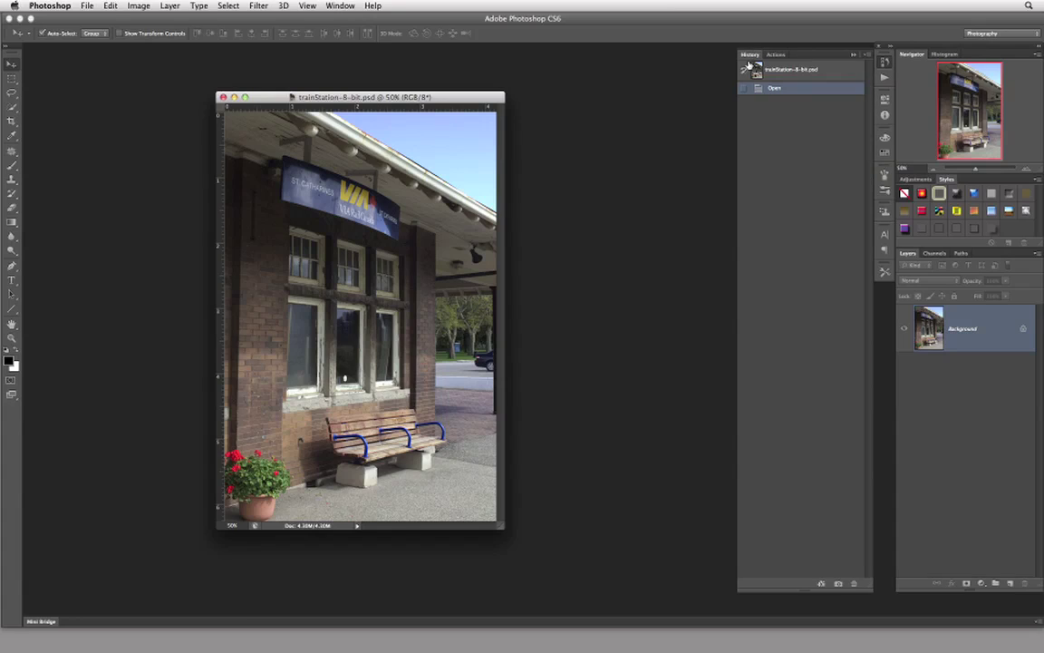
pyautogui.click(885, 62)
pyautogui.click(886, 62)
pyautogui.click(853, 57)
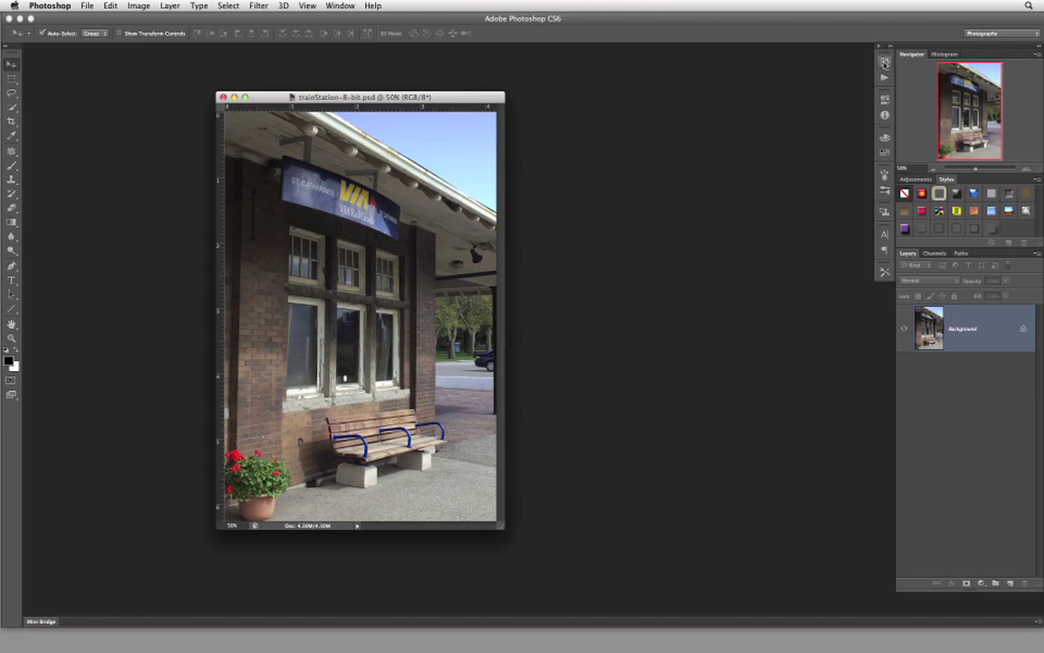
pyautogui.click(885, 62)
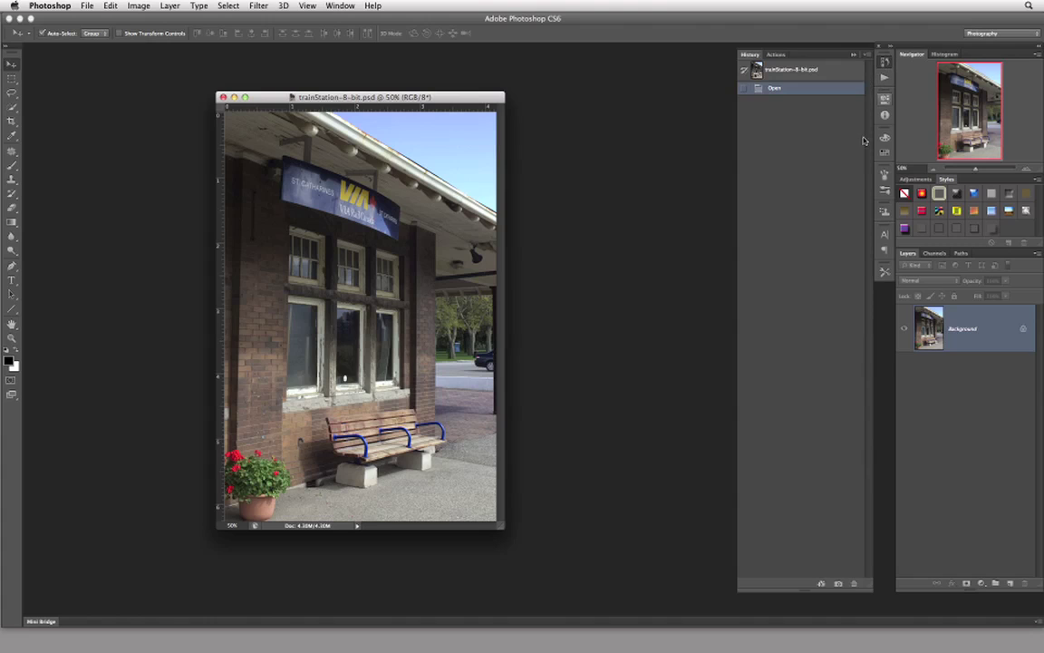
pyautogui.click(867, 57)
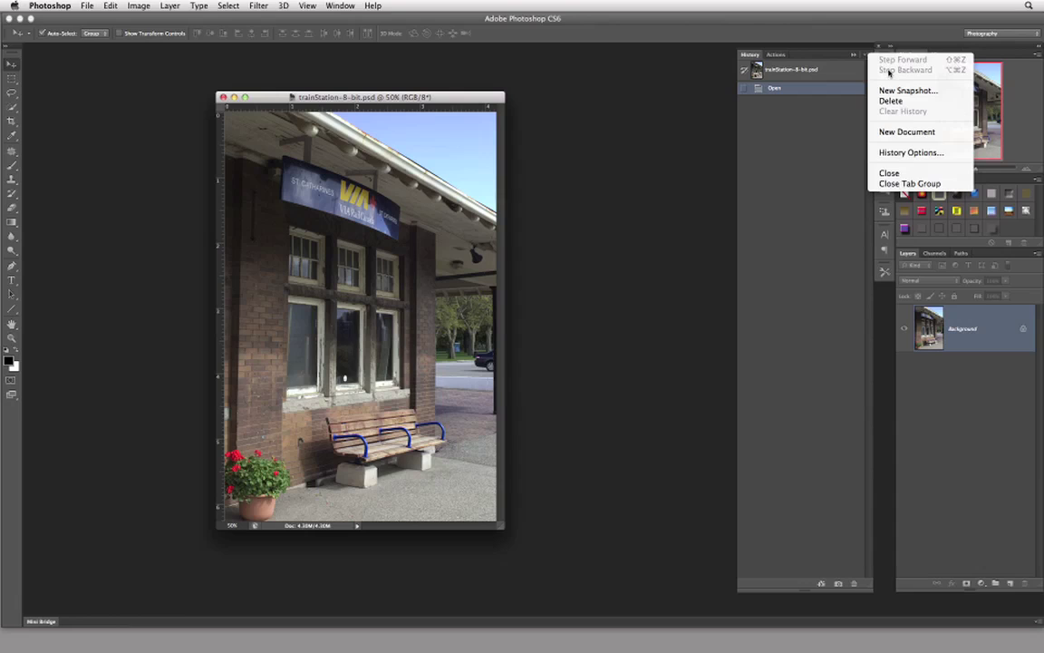
pyautogui.click(840, 58)
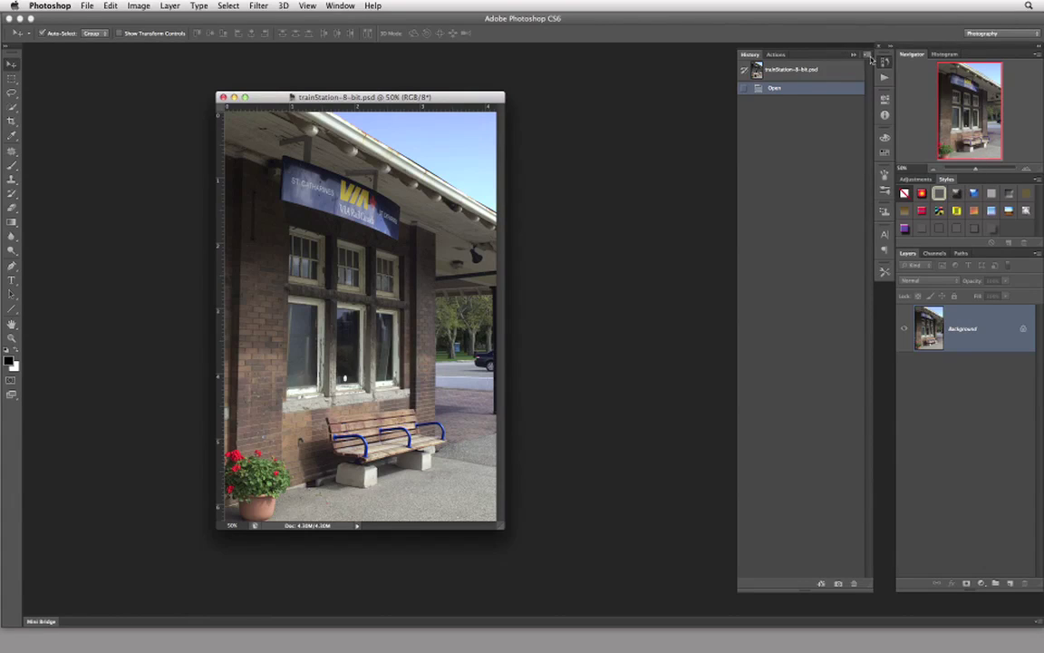
pyautogui.click(886, 80)
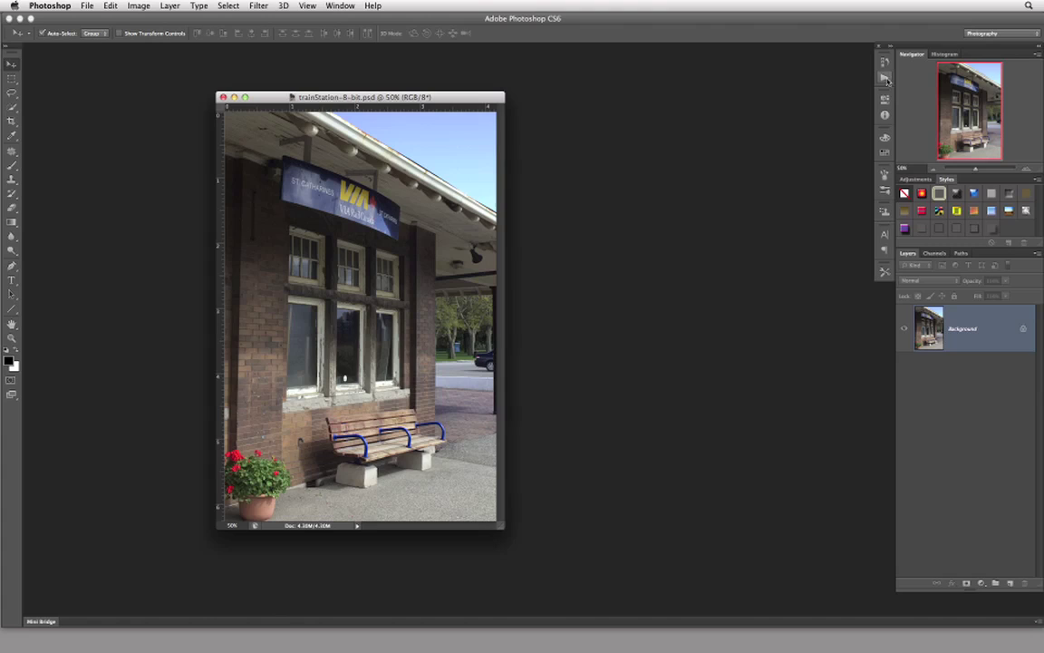
# Step: Inspect the Color and Swatches panels and their option menus, then hide them
pyautogui.click(886, 137)
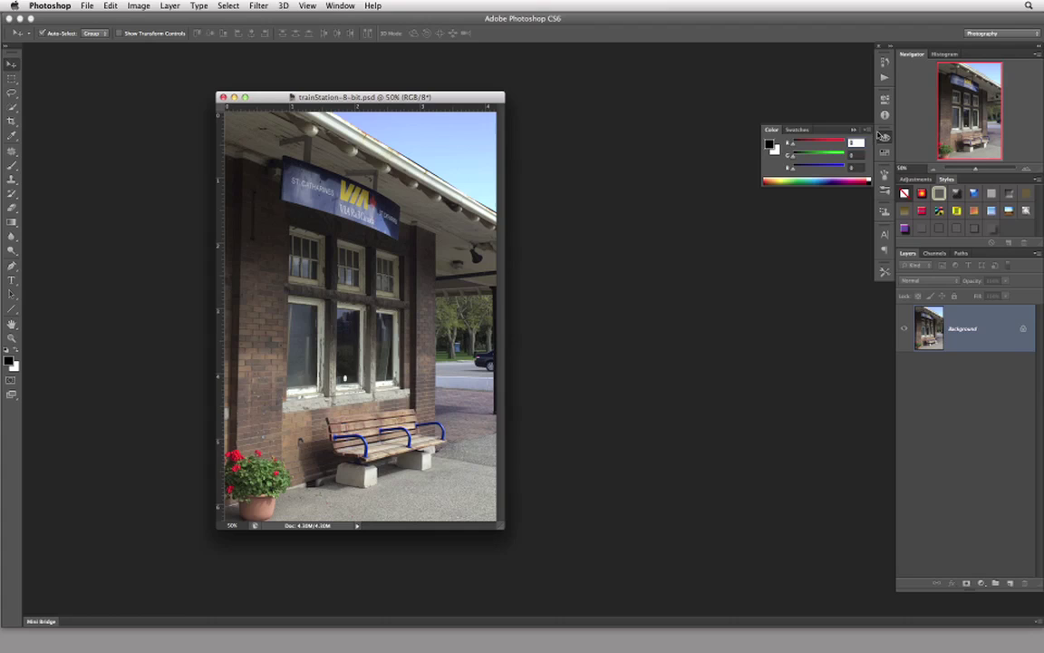
pyautogui.click(875, 133)
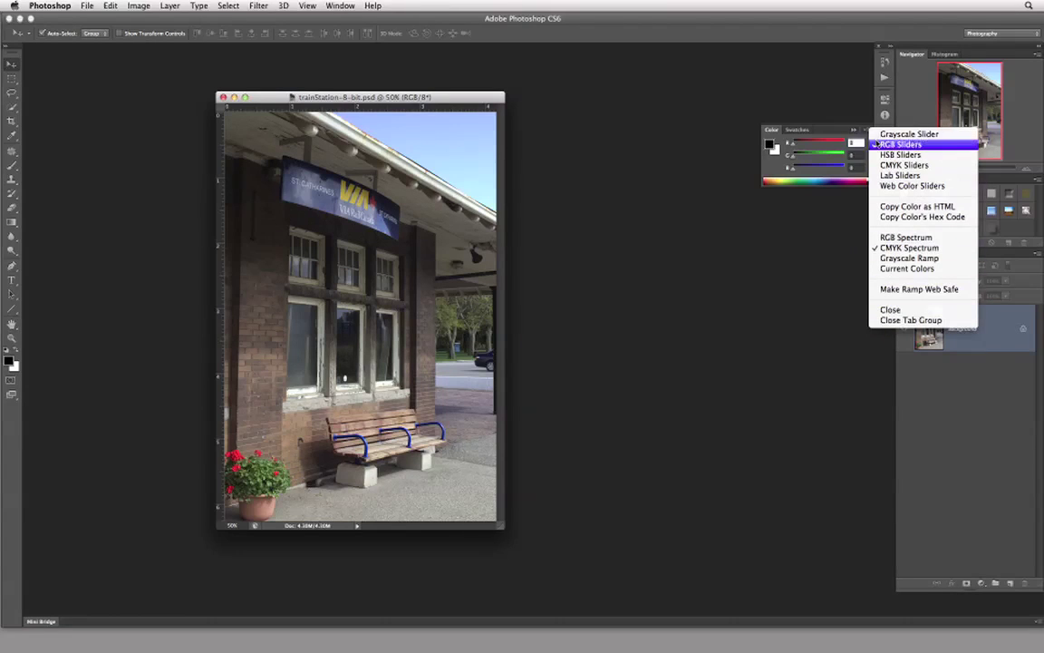
pyautogui.click(866, 131)
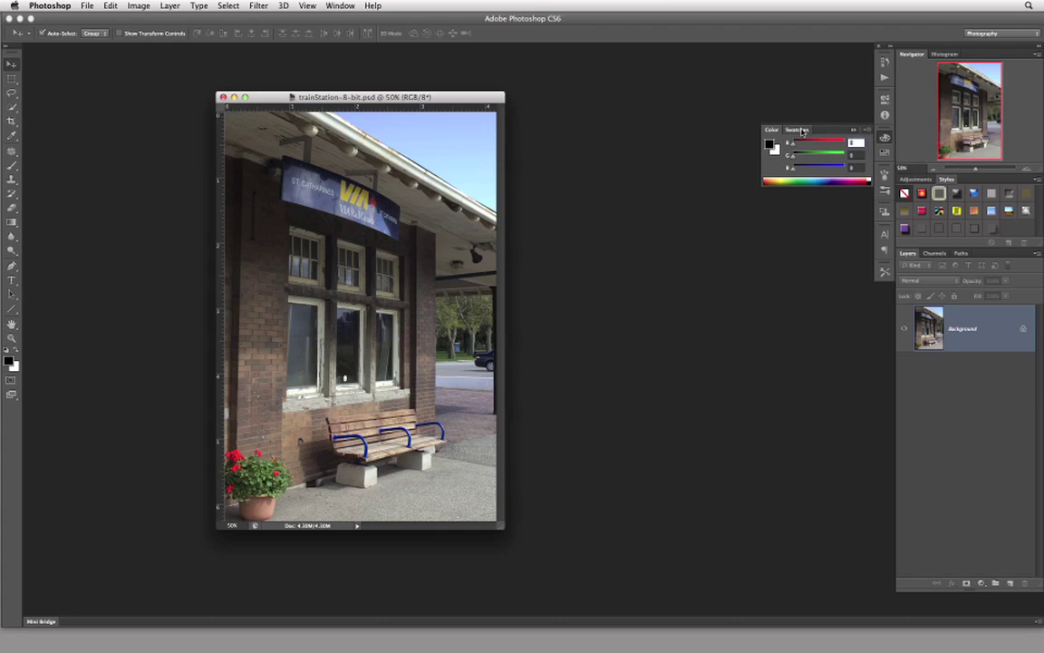
pyautogui.click(796, 130)
pyautogui.click(865, 131)
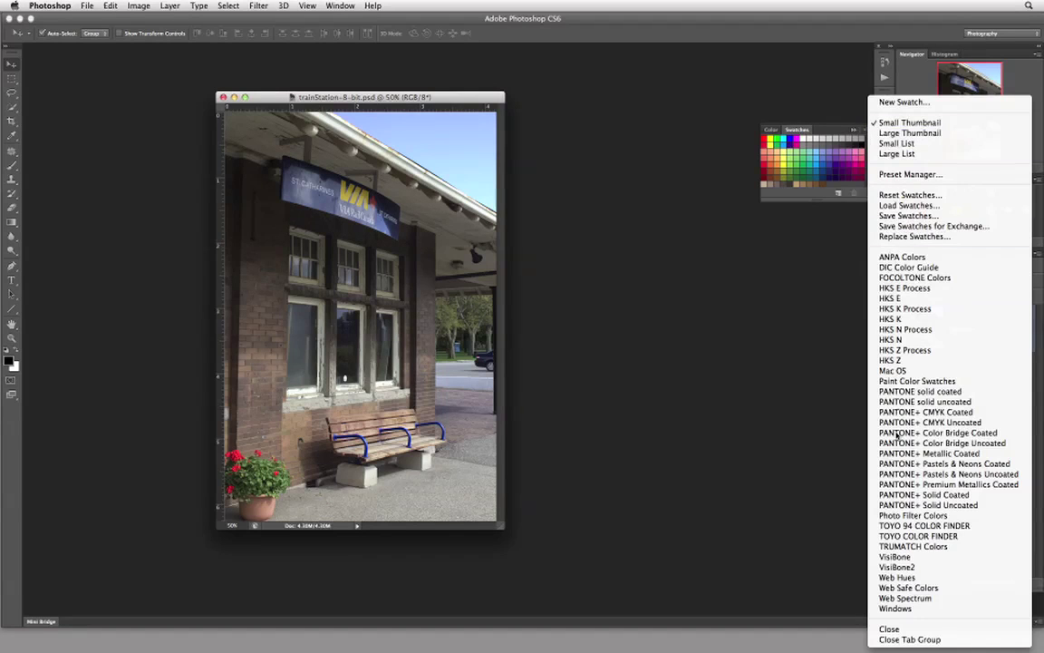
pyautogui.click(852, 132)
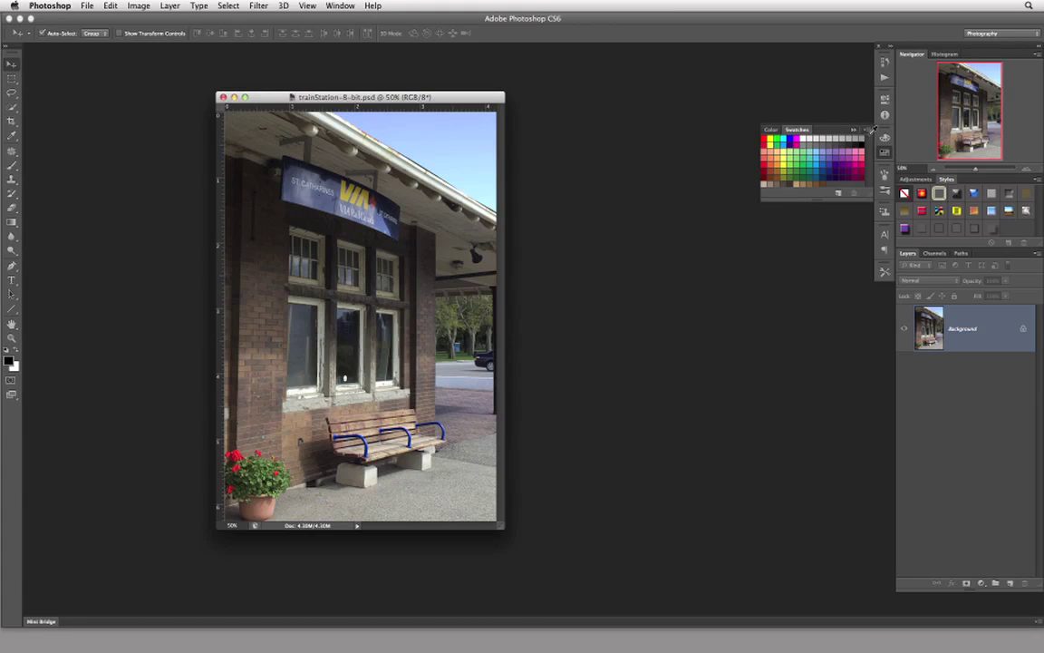
pyautogui.click(886, 138)
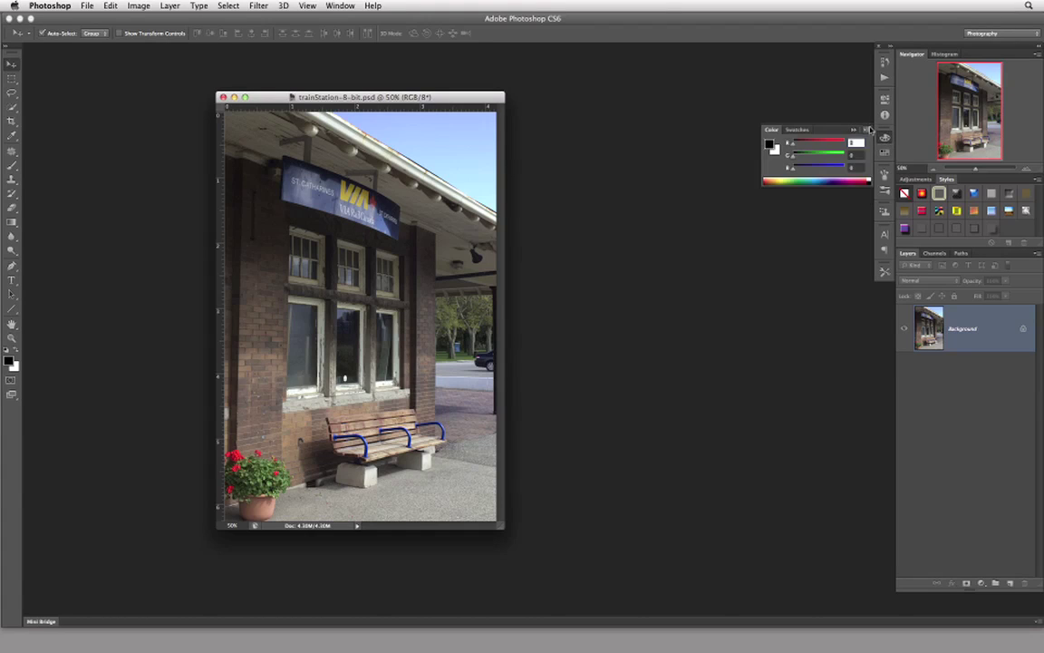
pyautogui.click(884, 136)
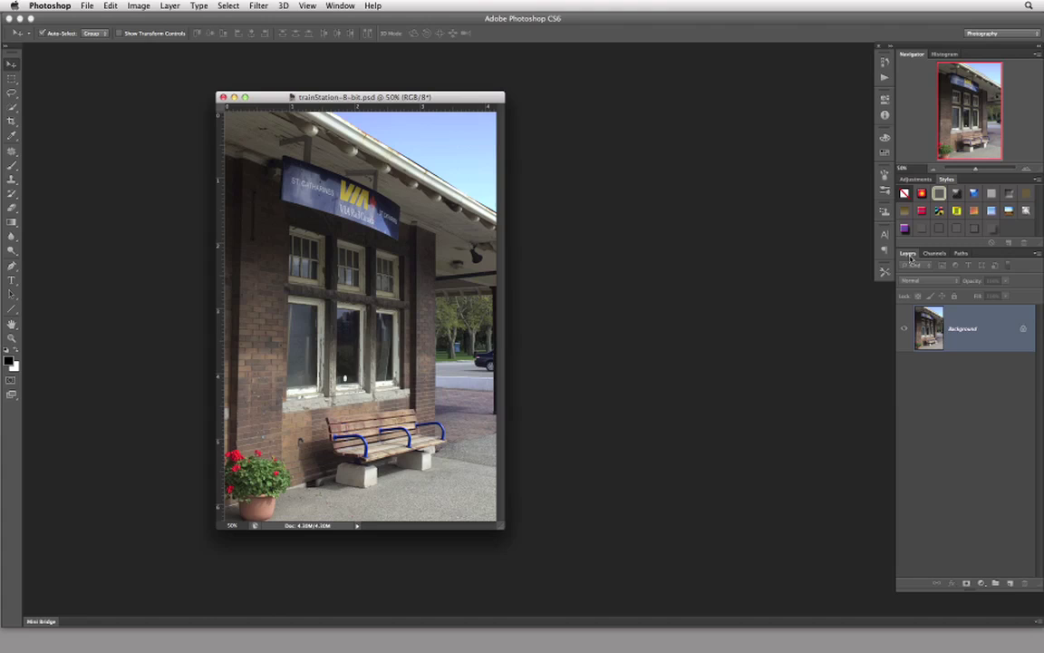
# Step: Review the Layers, Channels and Paths option menus unchanged, ending back on Layers
pyautogui.click(1037, 255)
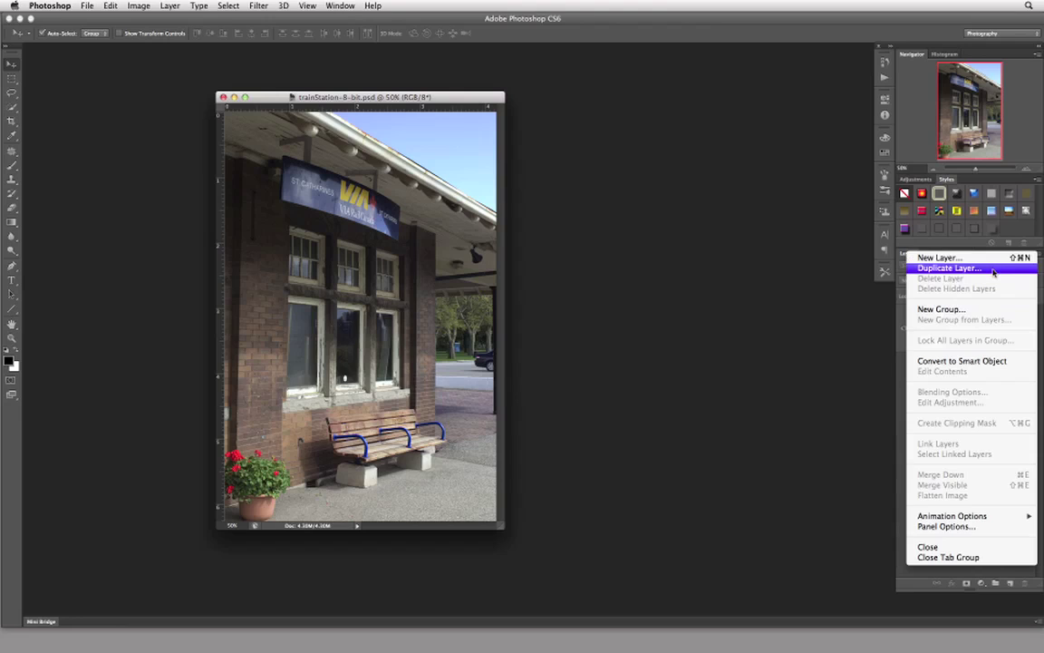
pyautogui.press('Escape')
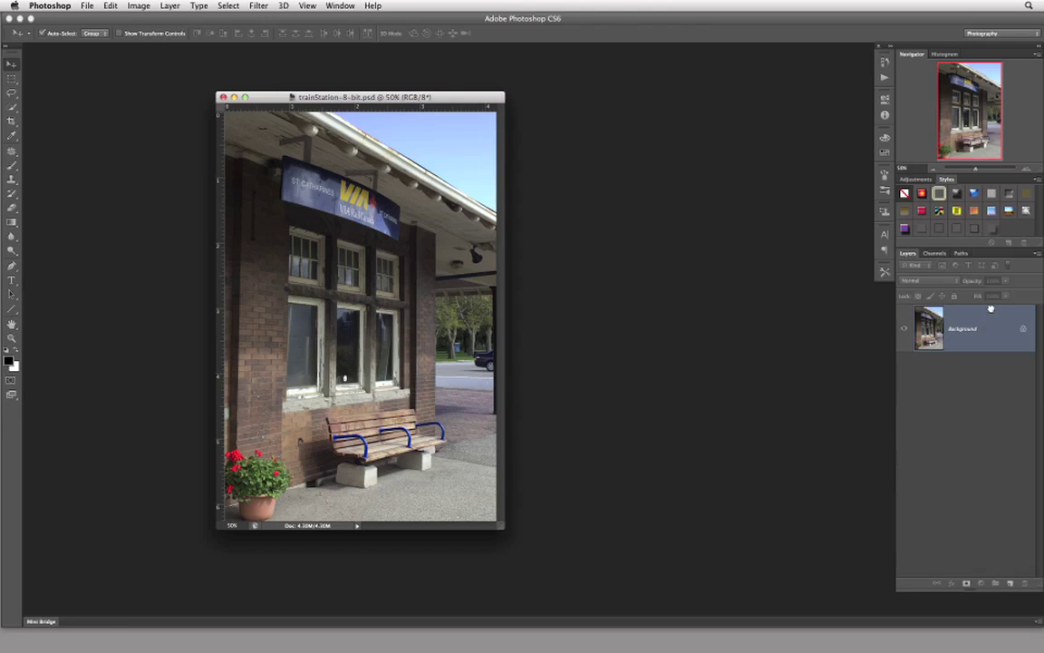
pyautogui.click(941, 257)
pyautogui.click(1037, 253)
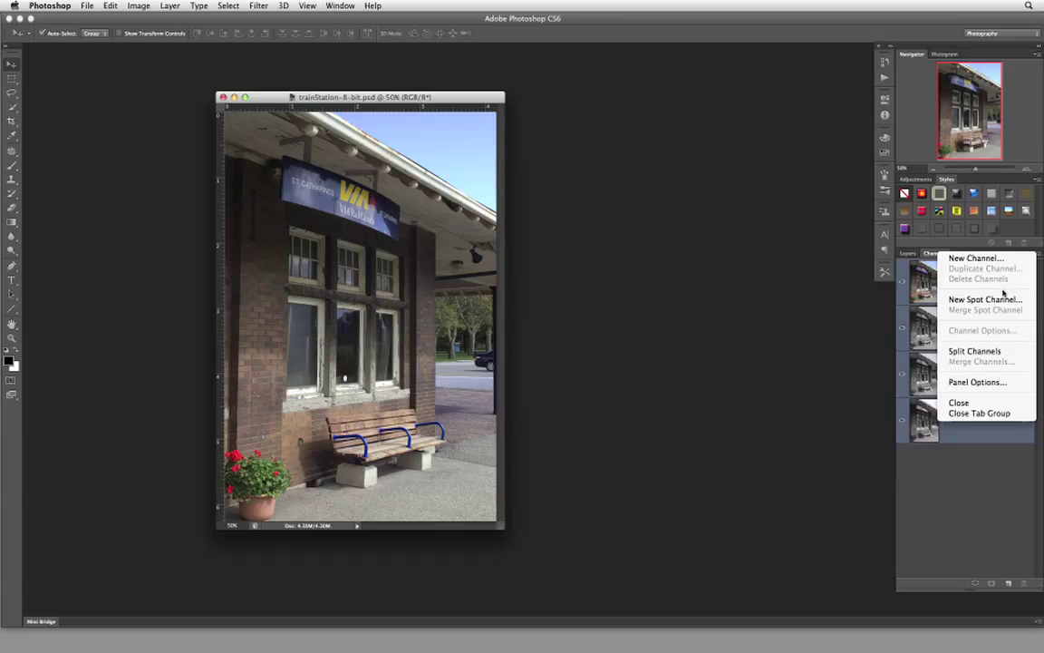
pyautogui.click(990, 481)
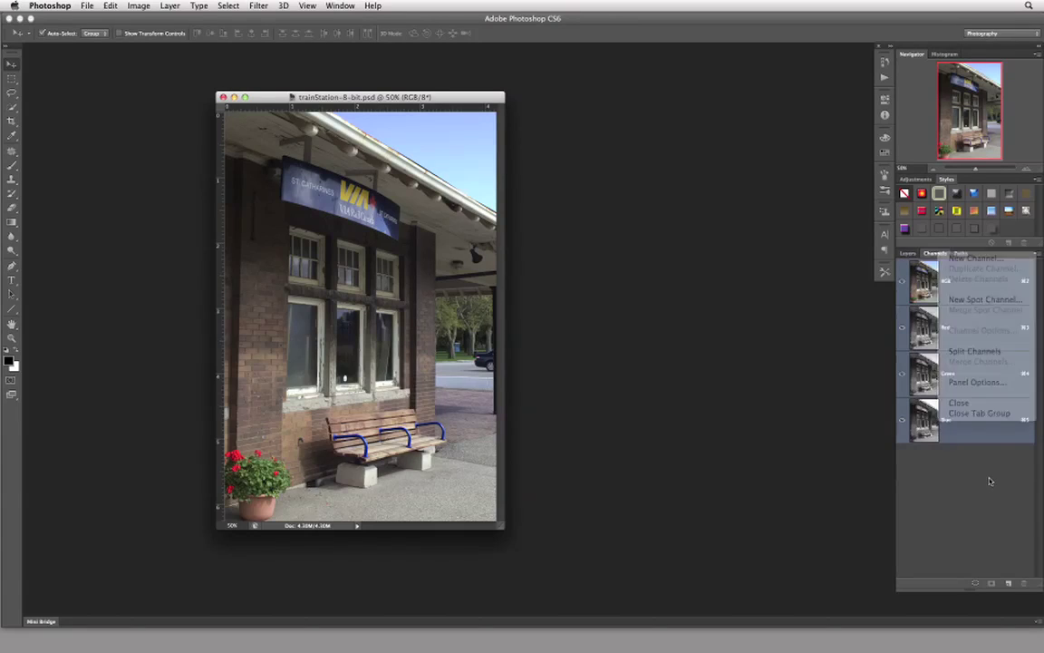
pyautogui.click(961, 253)
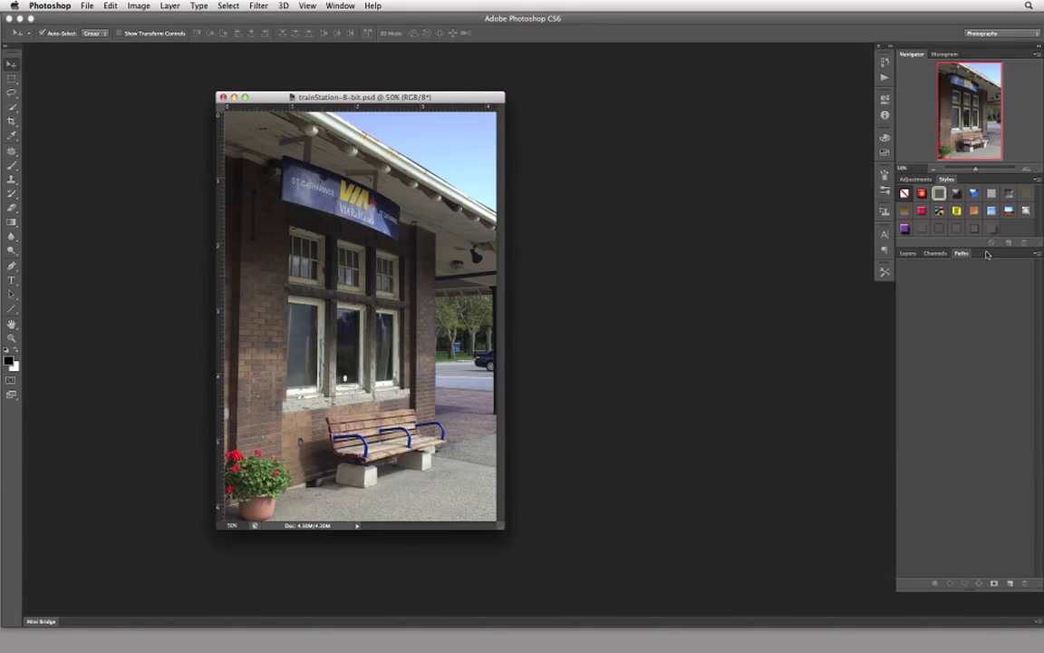
pyautogui.click(1036, 253)
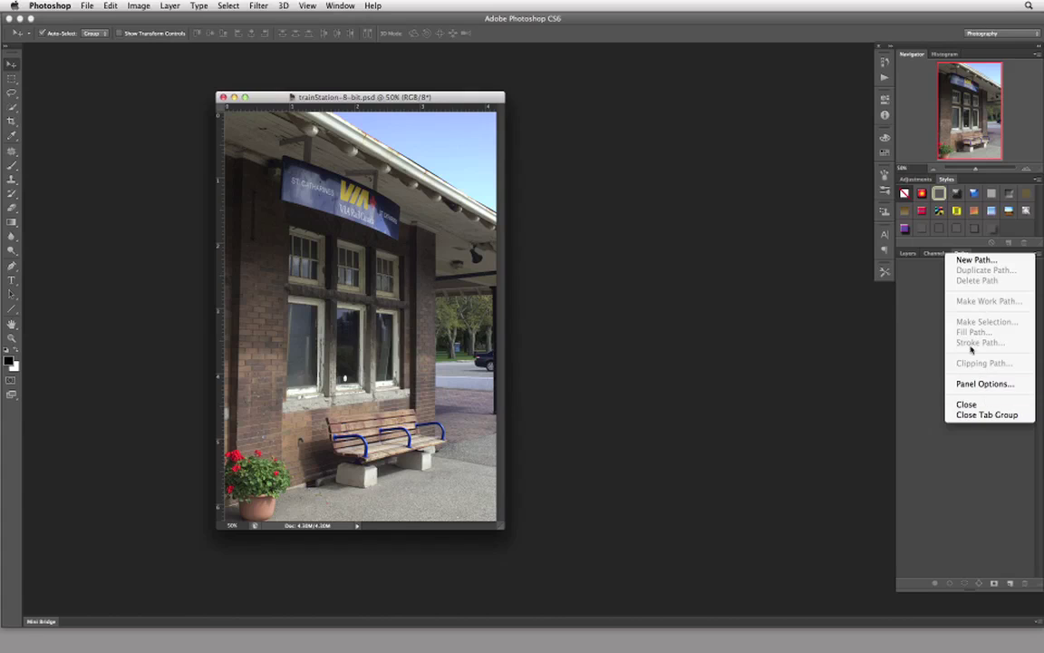
pyautogui.click(909, 253)
pyautogui.click(909, 253)
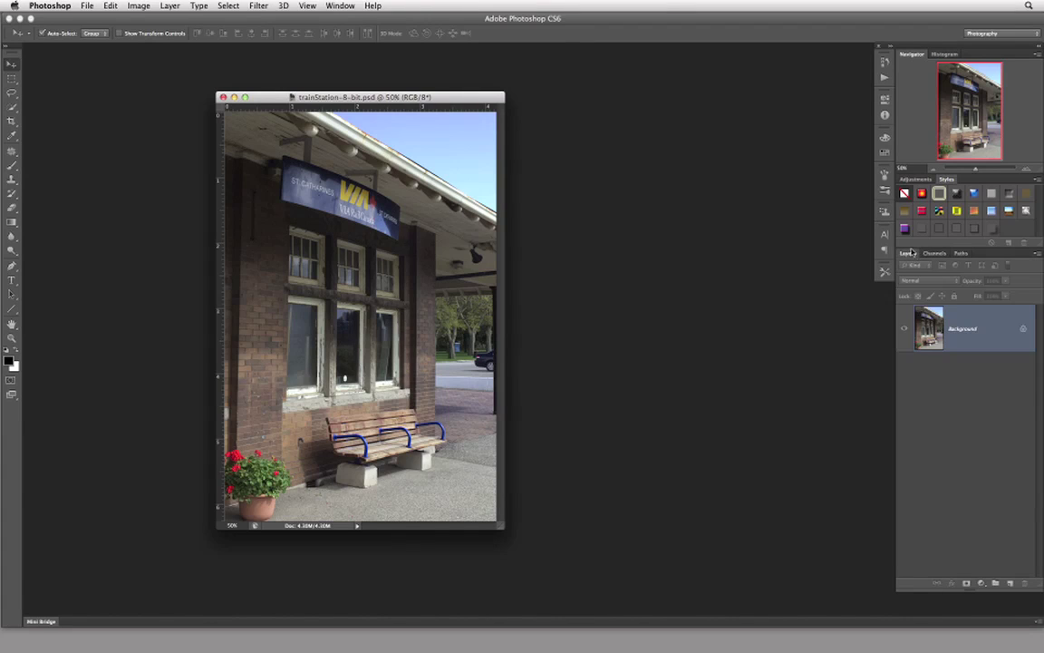
# Step: Collapse the Navigator and Adjustments/Styles groups to tab bars and lengthen the Layers panel
pyautogui.click(943, 54)
pyautogui.click(911, 54)
pyautogui.doubleClick(915, 56)
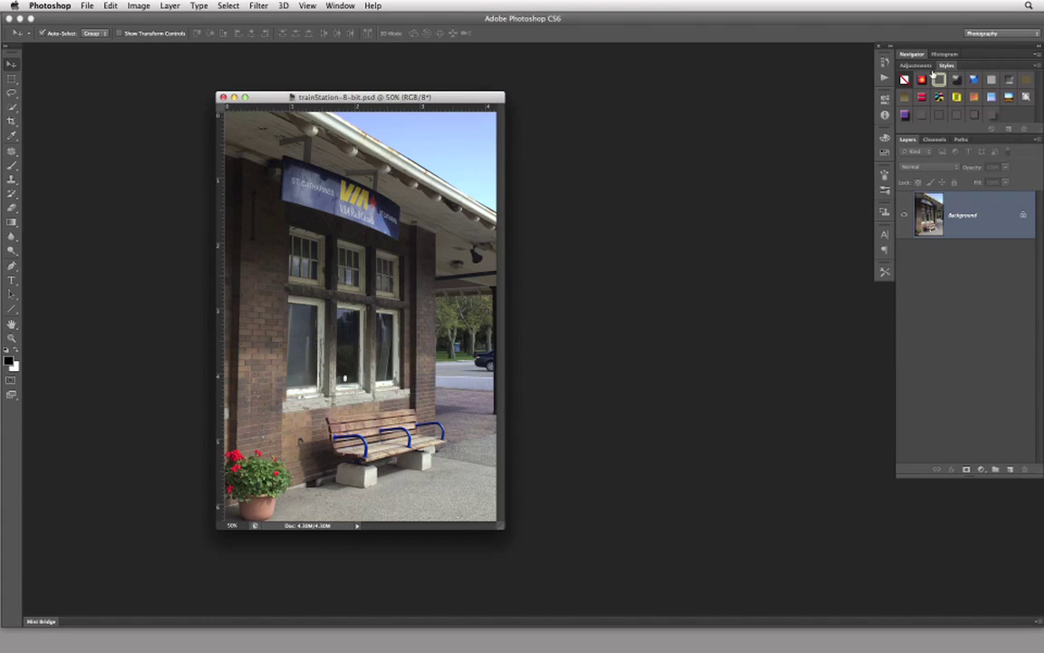
pyautogui.doubleClick(947, 66)
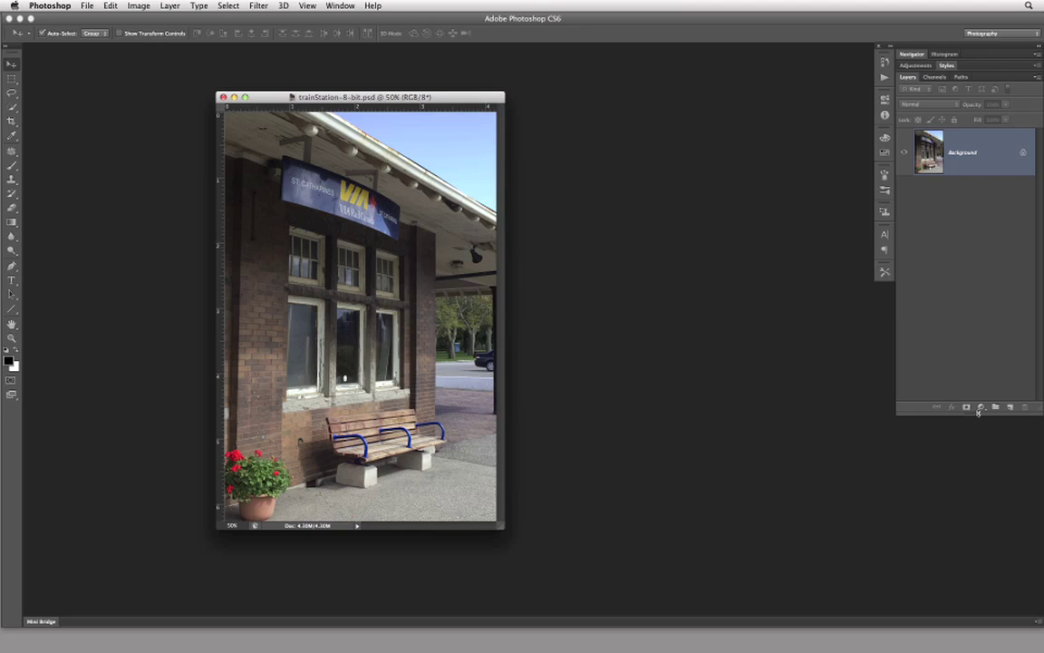
pyautogui.moveTo(979, 413); pyautogui.dragTo(982, 606)
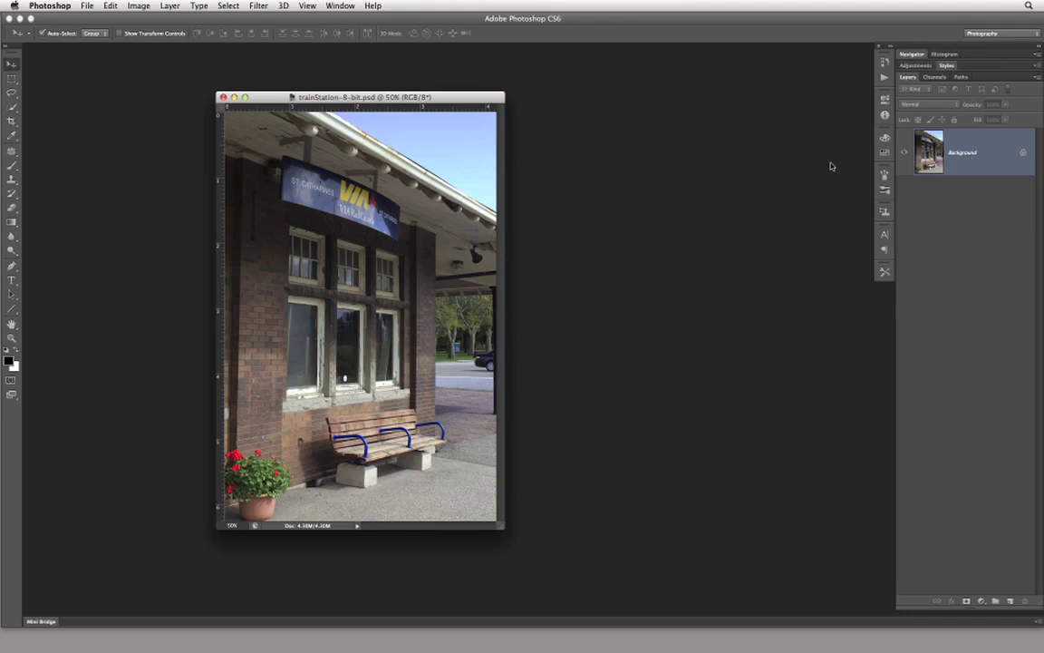
# Step: Show the Channels panel, confirm it's checked under Window, then return to Layers
pyautogui.click(339, 7)
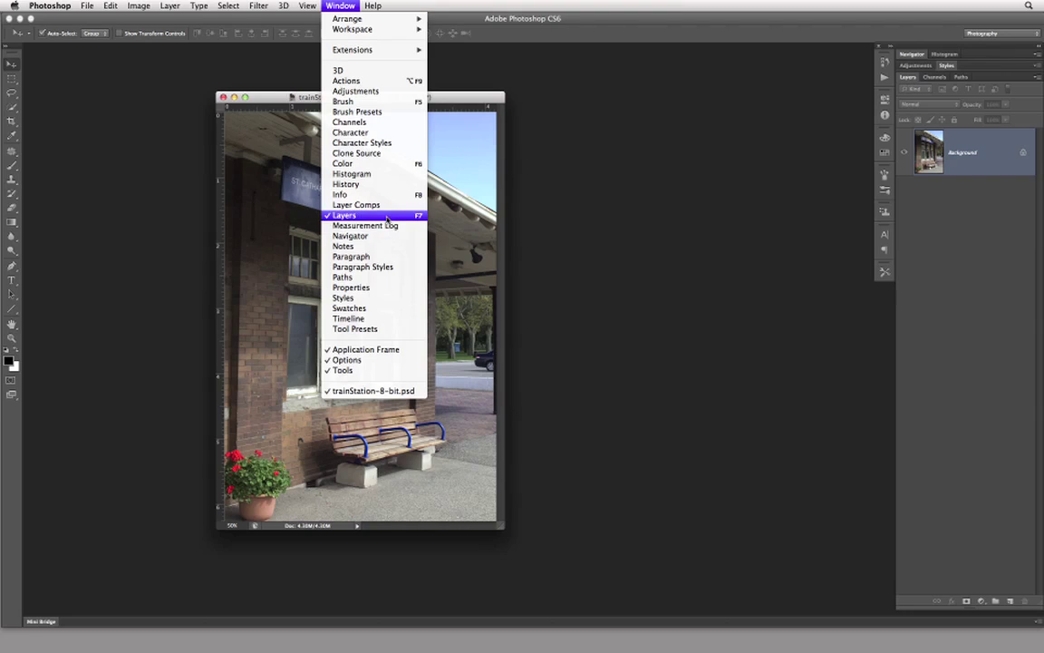
pyautogui.click(936, 78)
pyautogui.click(936, 78)
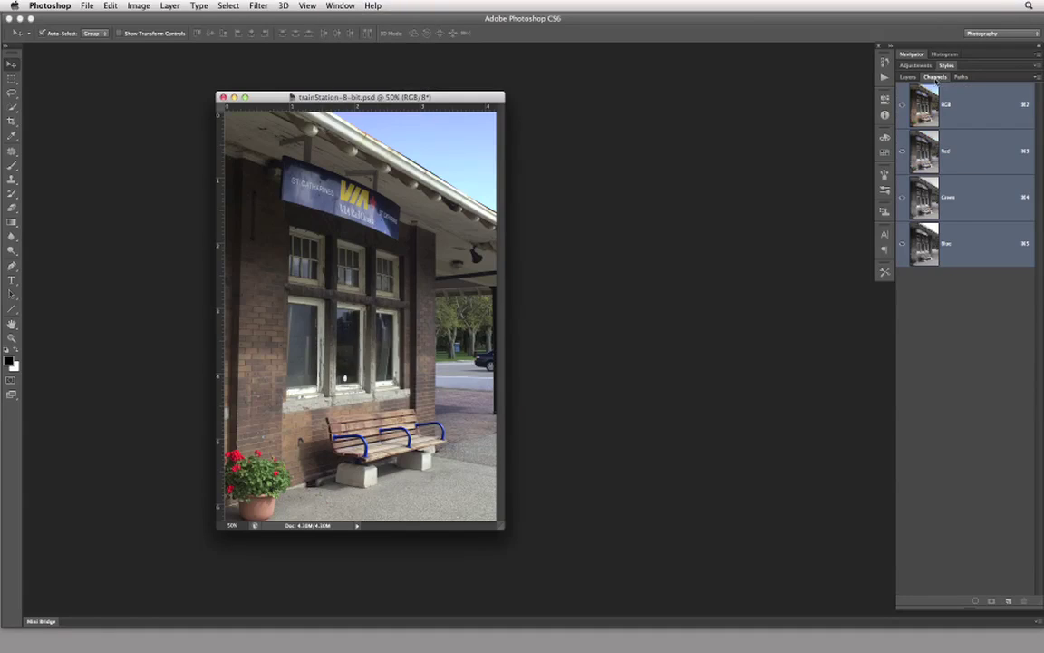
pyautogui.click(341, 7)
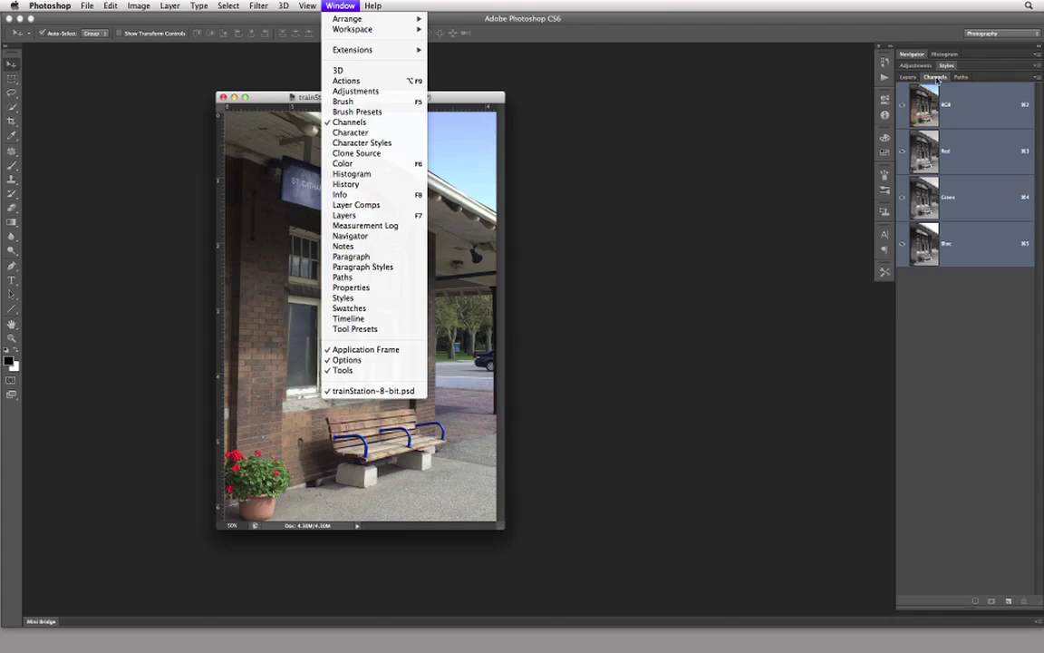
pyautogui.click(910, 80)
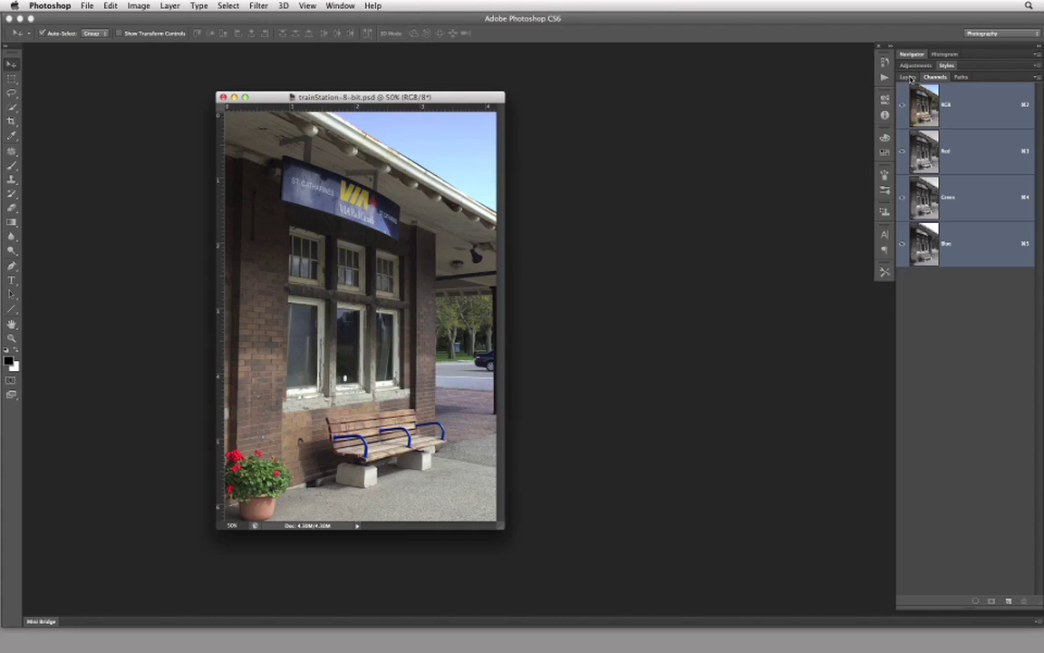
pyautogui.click(910, 78)
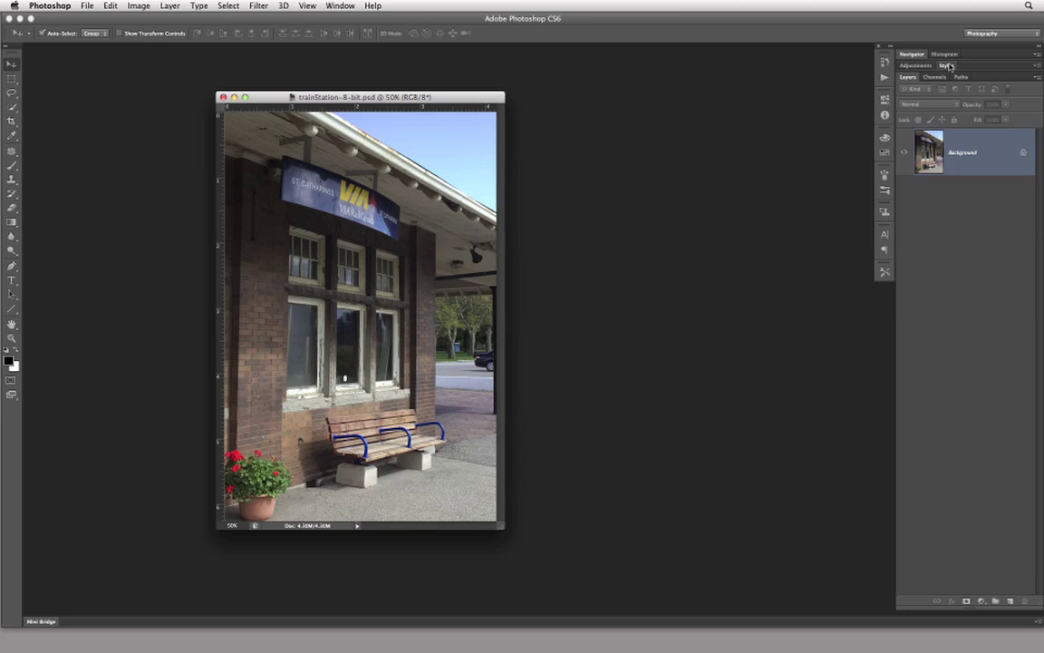
# Step: Expand the Styles and Navigator groups again and open the Window menu
pyautogui.click(948, 66)
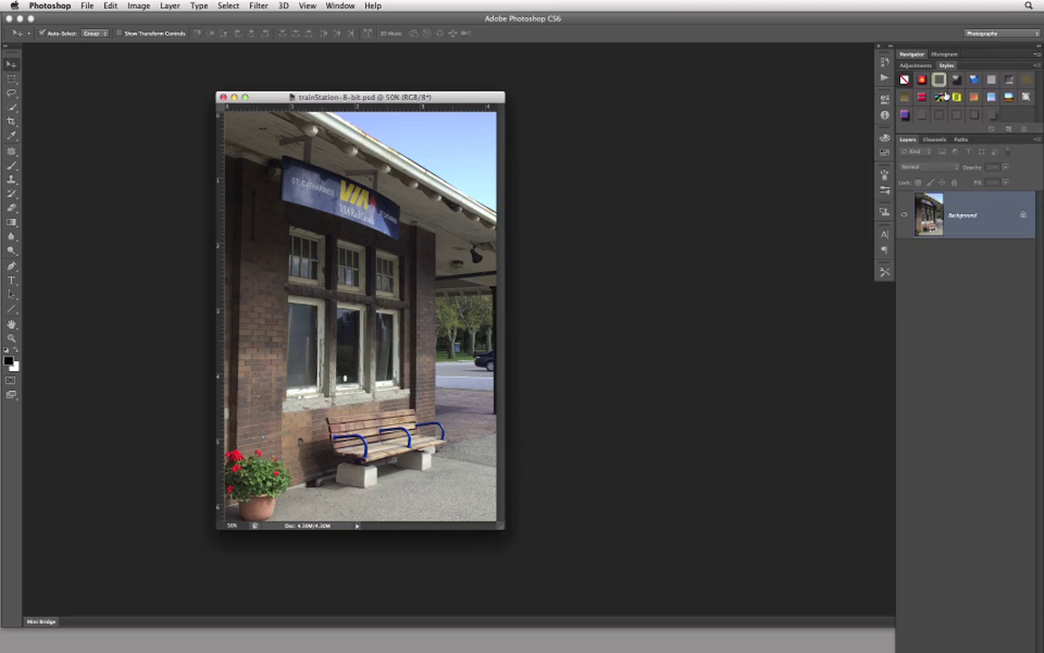
pyautogui.click(913, 54)
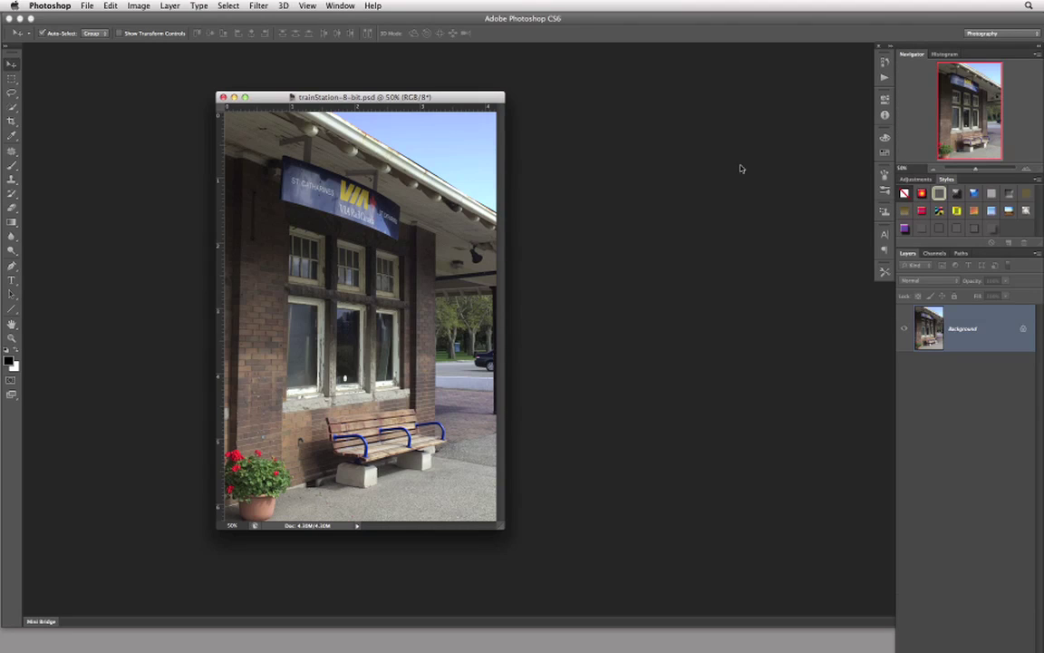
pyautogui.click(341, 6)
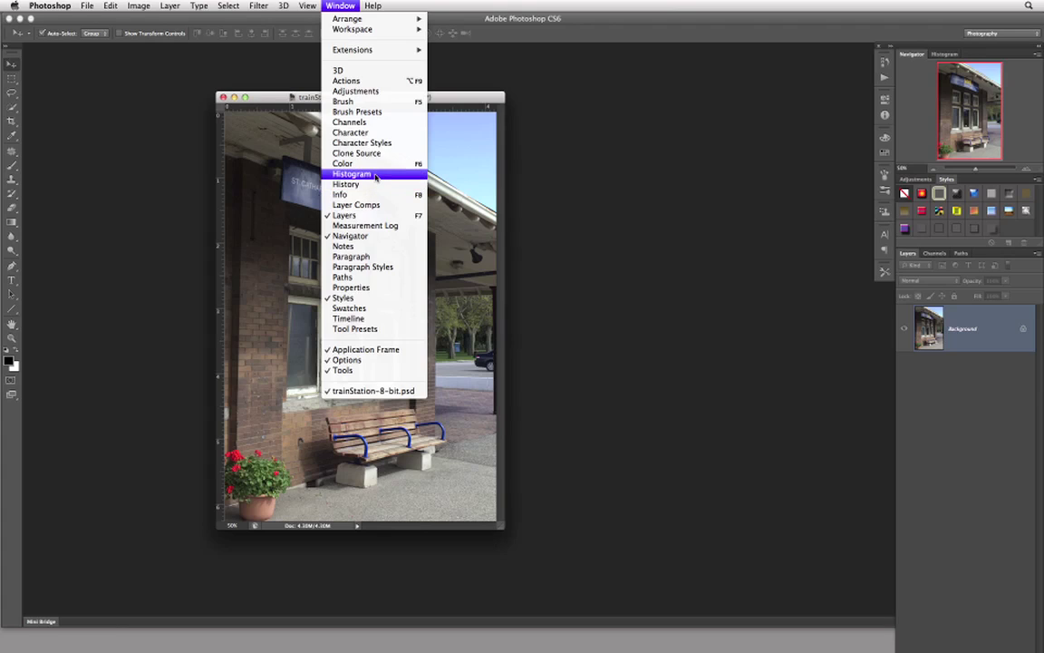
pyautogui.click(376, 168)
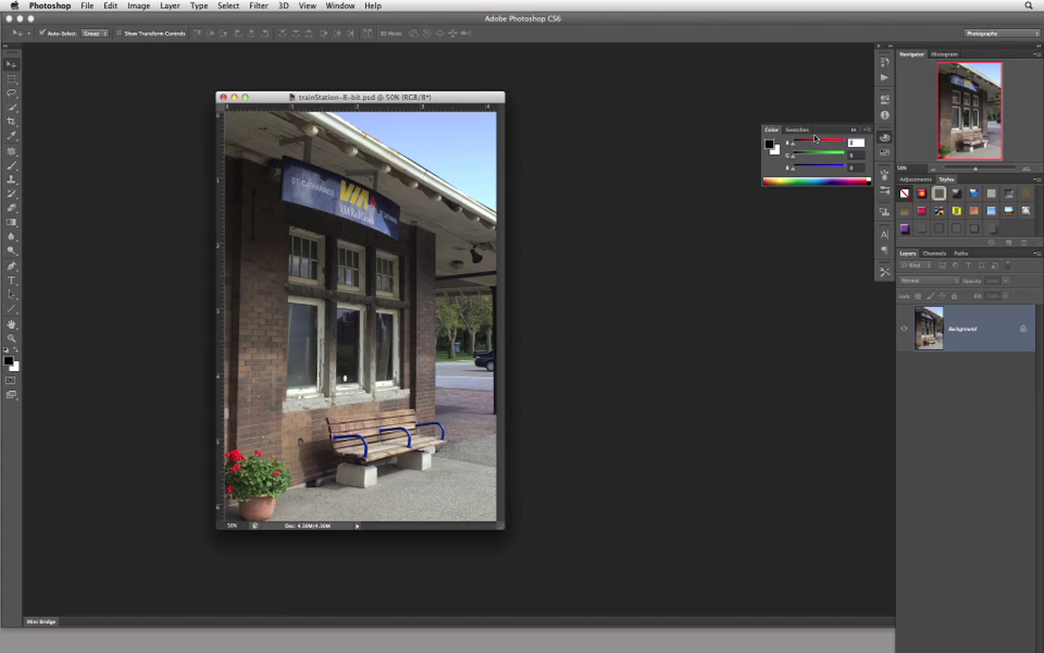
pyautogui.click(340, 6)
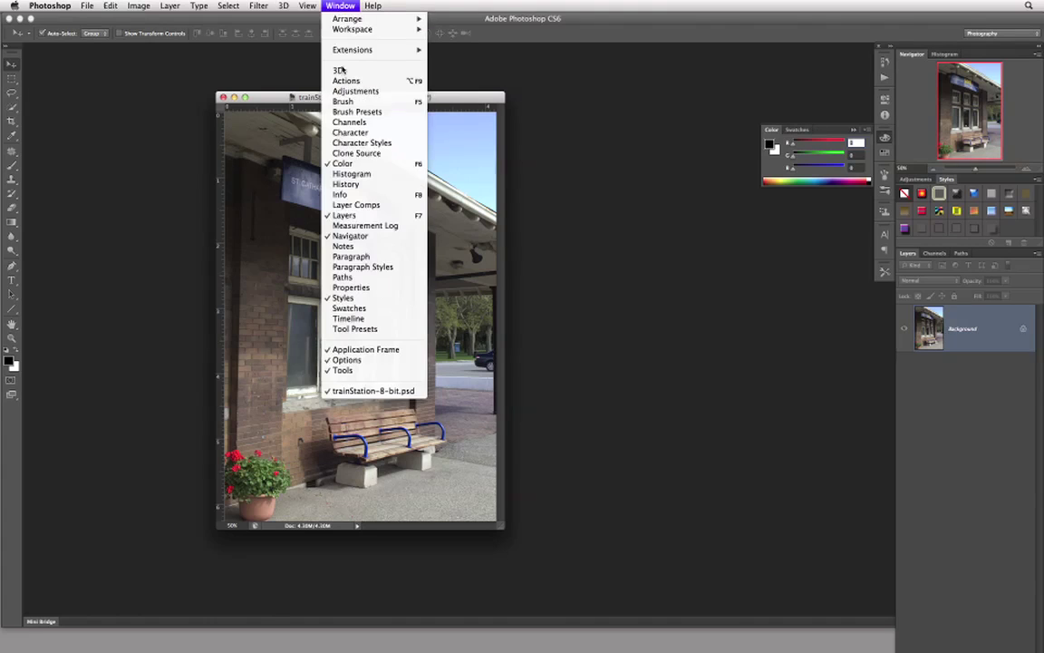
pyautogui.click(355, 165)
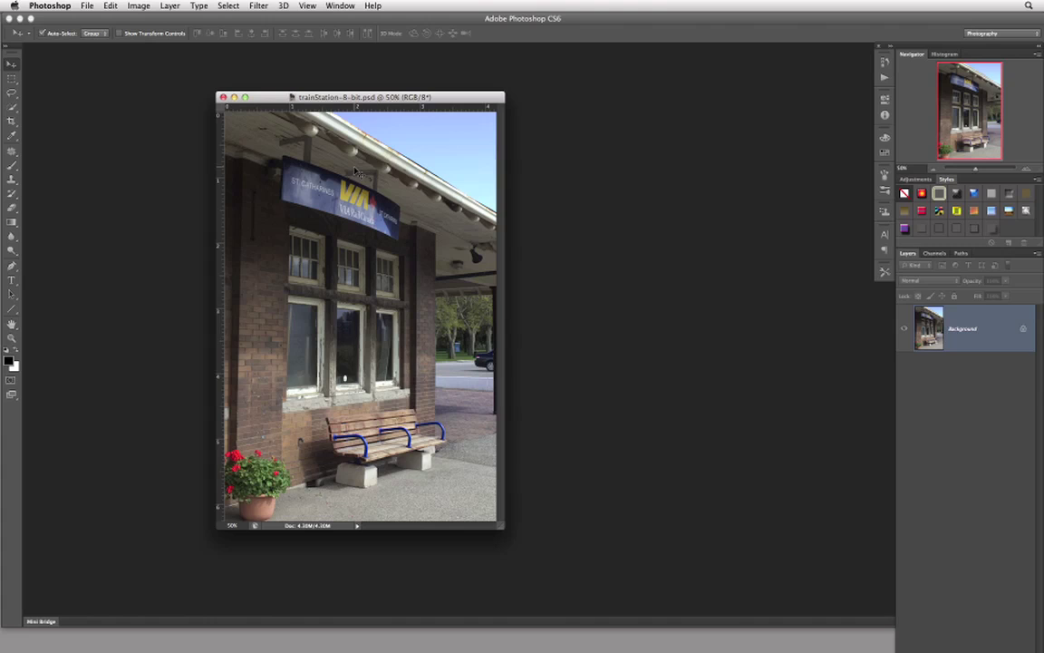
# Step: Choose Window > Workspace > Essentials (Default)
pyautogui.click(343, 7)
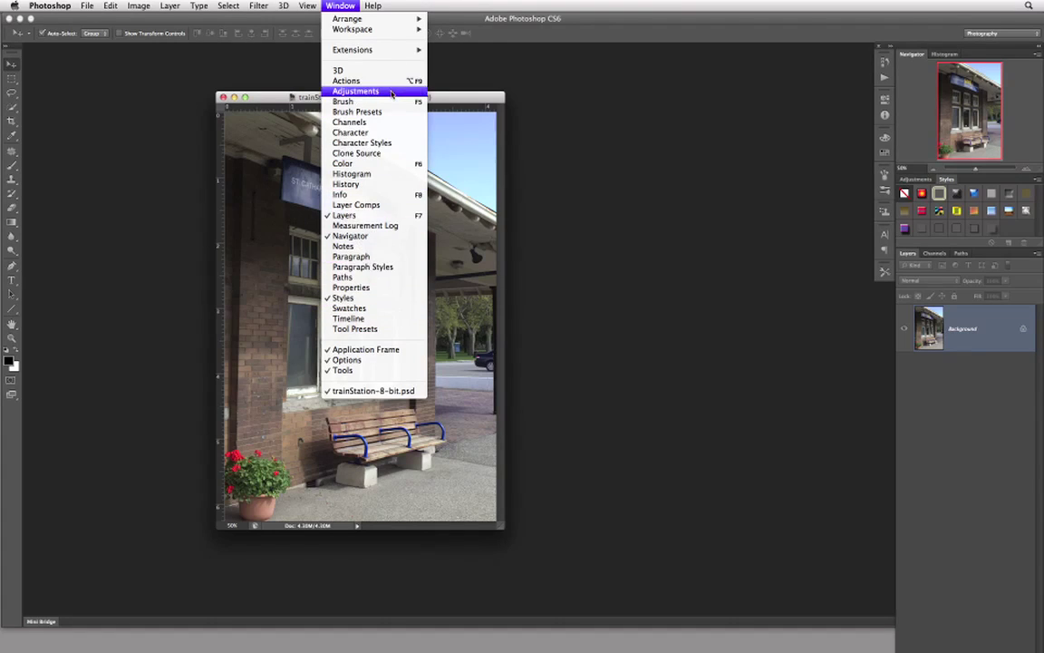
pyautogui.moveTo(391, 20)
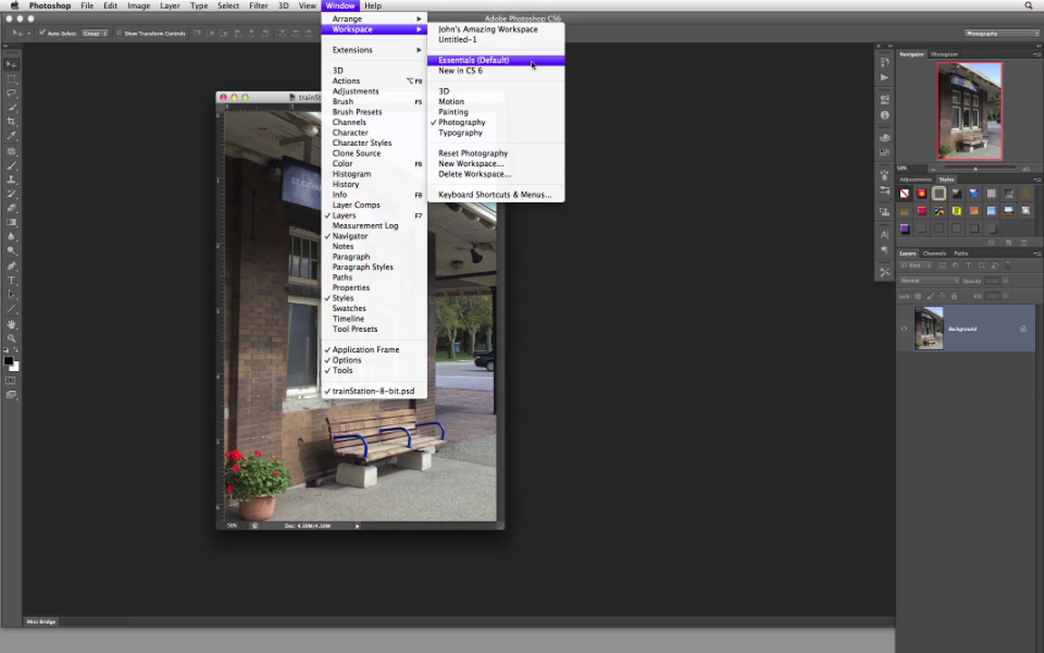
pyautogui.click(532, 61)
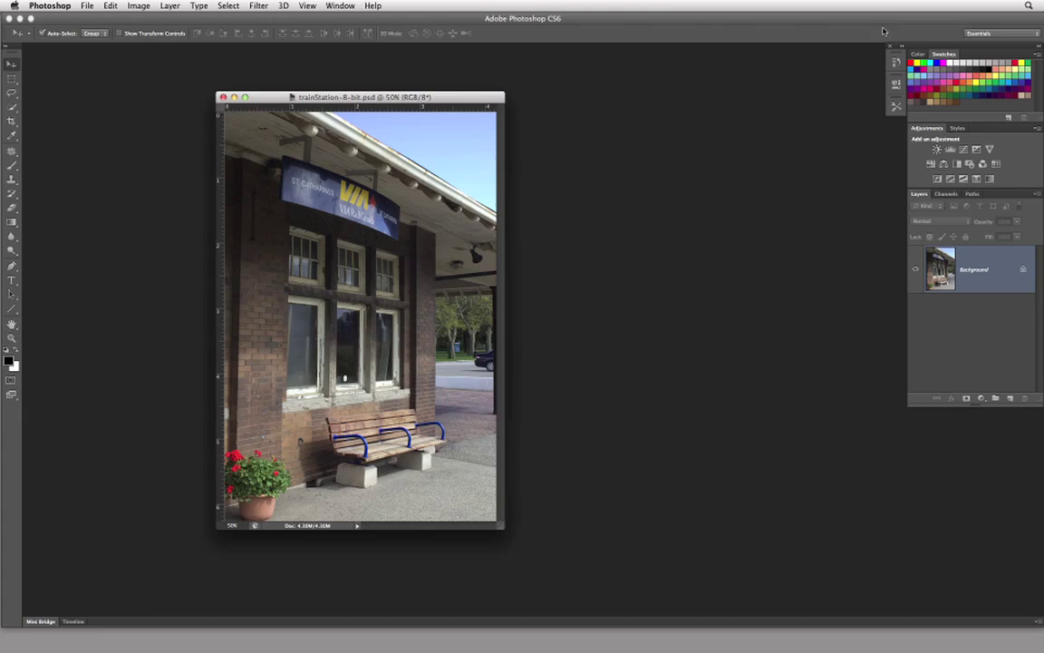
# Step: Switch to the Photography workspace and apply Reset Photography to restore its default layout
pyautogui.click(1036, 34)
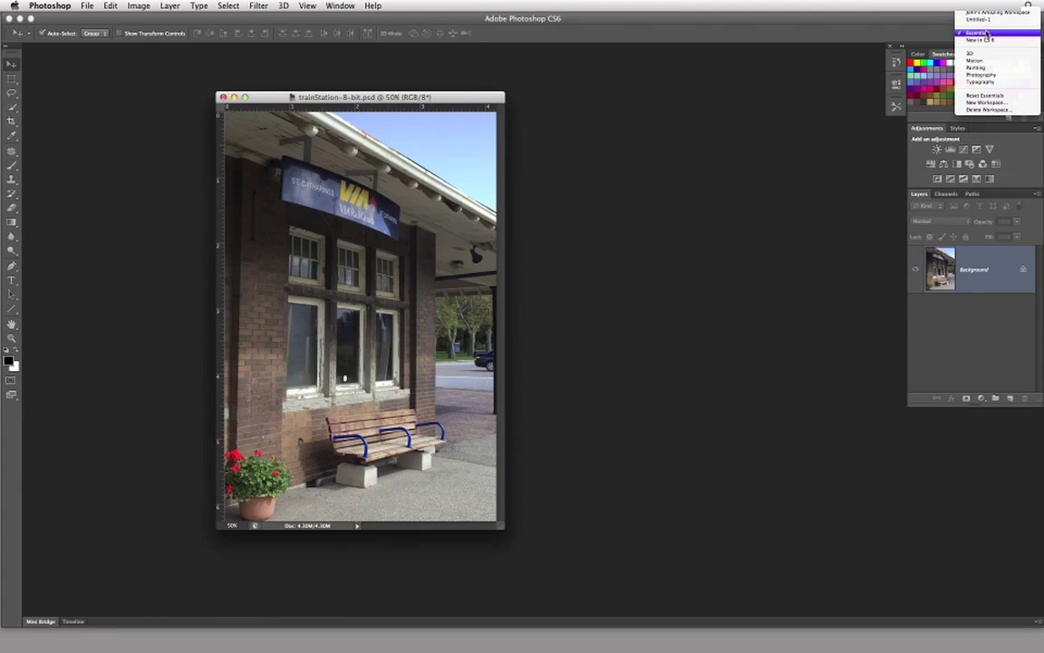
pyautogui.click(1001, 79)
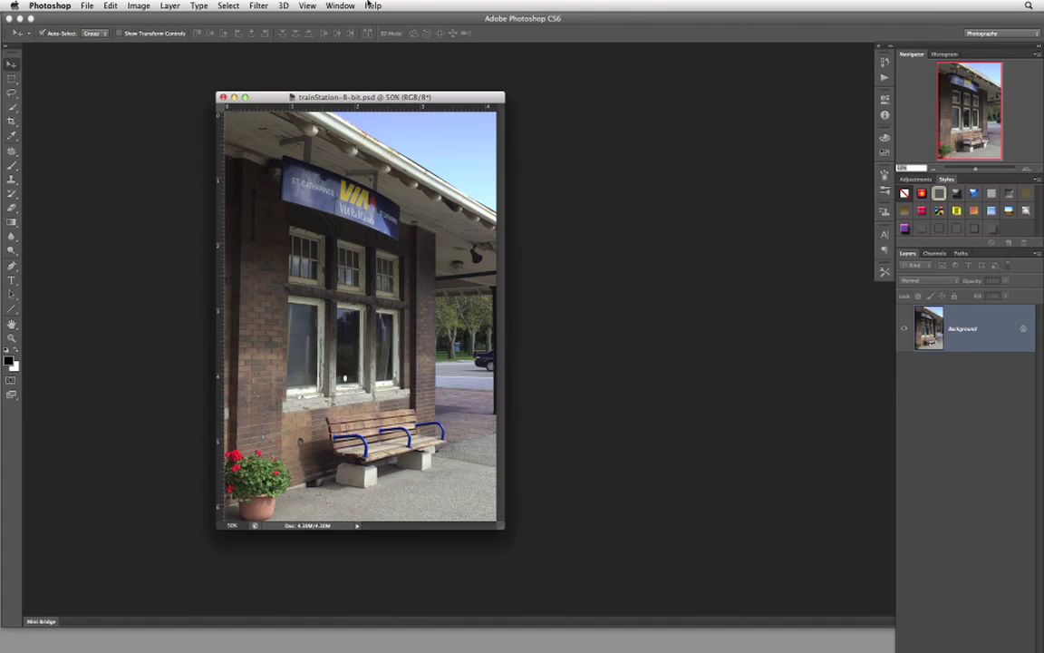
pyautogui.click(337, 4)
pyautogui.moveTo(310, 29)
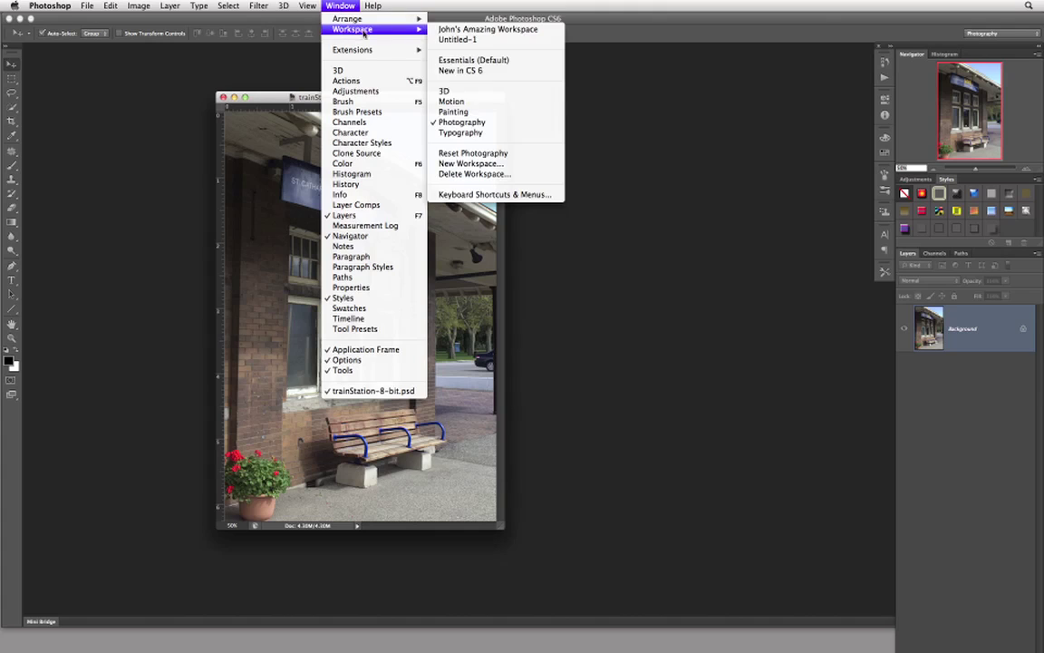
pyautogui.click(553, 18)
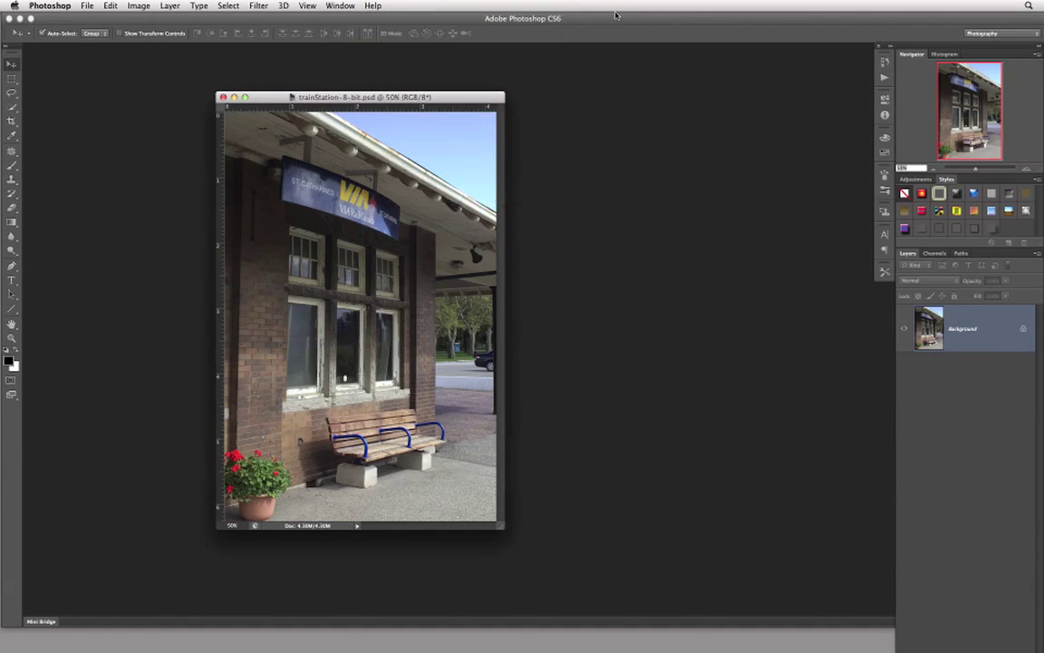
pyautogui.click(1030, 34)
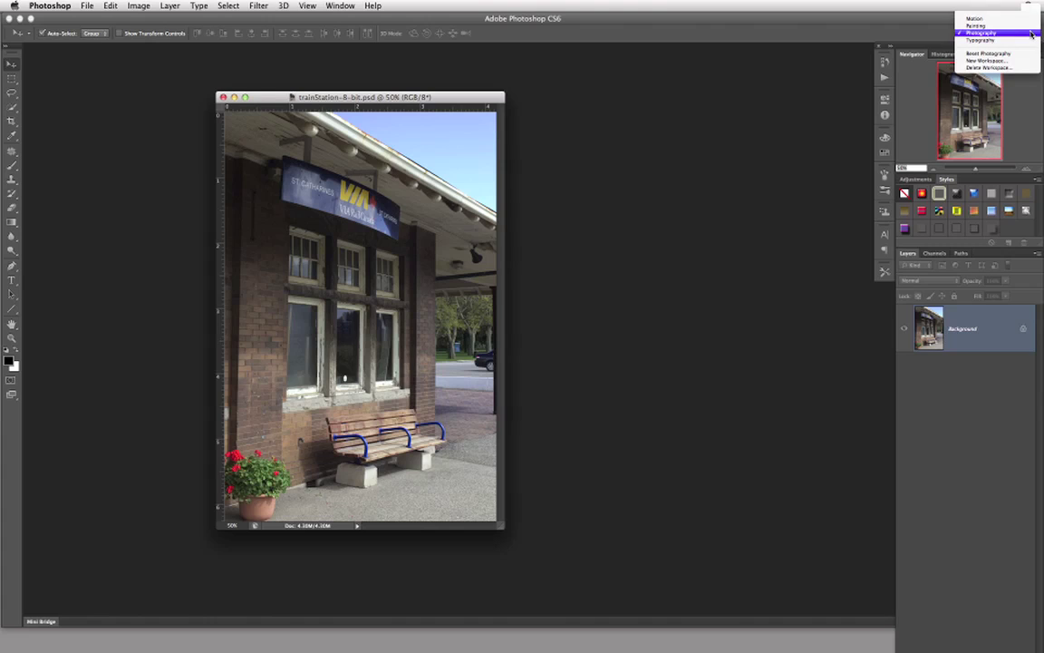
pyautogui.click(1024, 54)
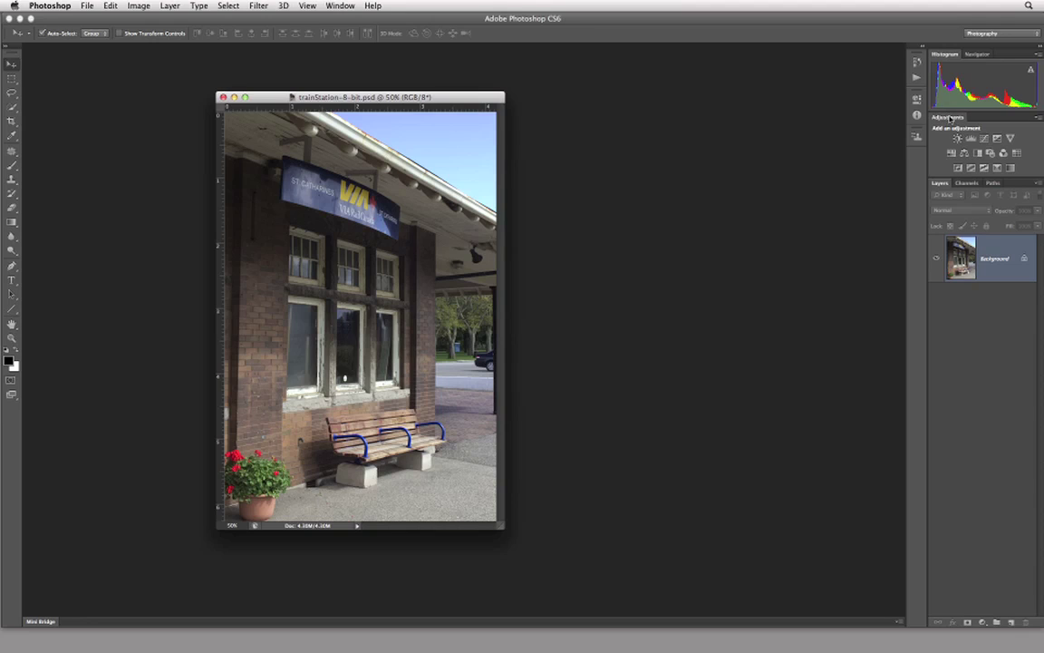
# Step: Float Adjustments, Info and Clone Source as expanded panels side by side beside the photo
pyautogui.moveTo(951, 118); pyautogui.dragTo(549, 104)
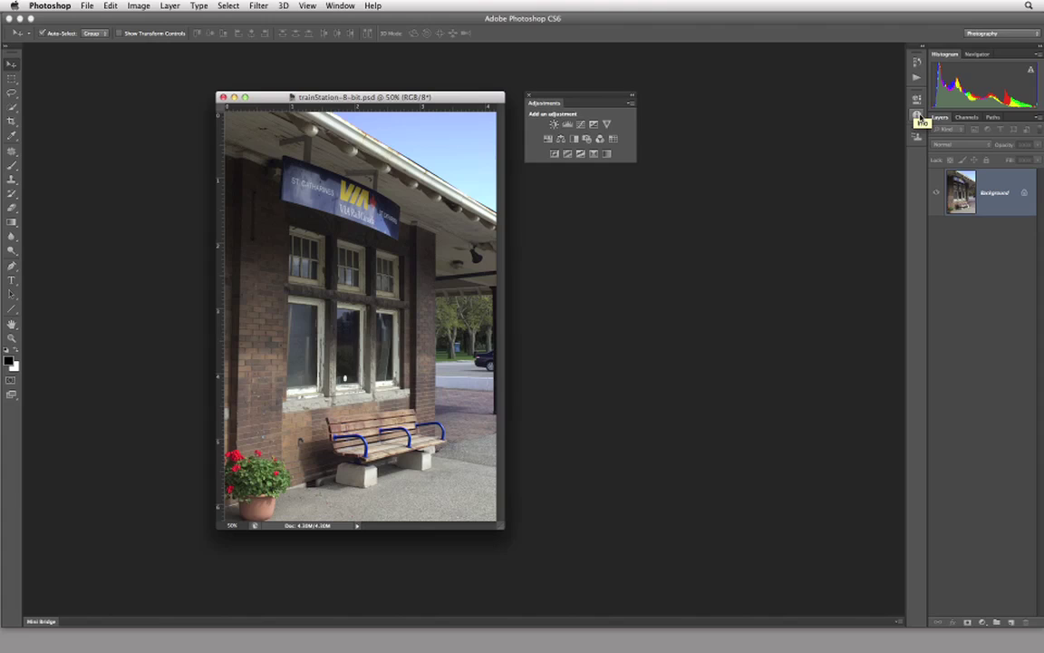
pyautogui.click(918, 116)
pyautogui.moveTo(918, 116); pyautogui.dragTo(681, 106)
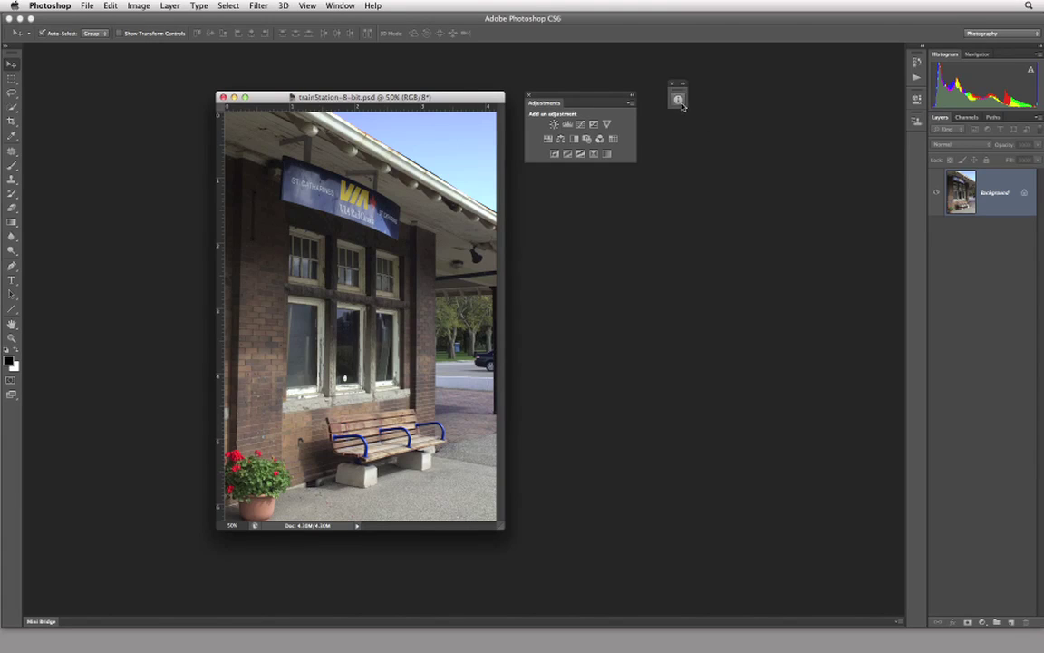
pyautogui.click(679, 97)
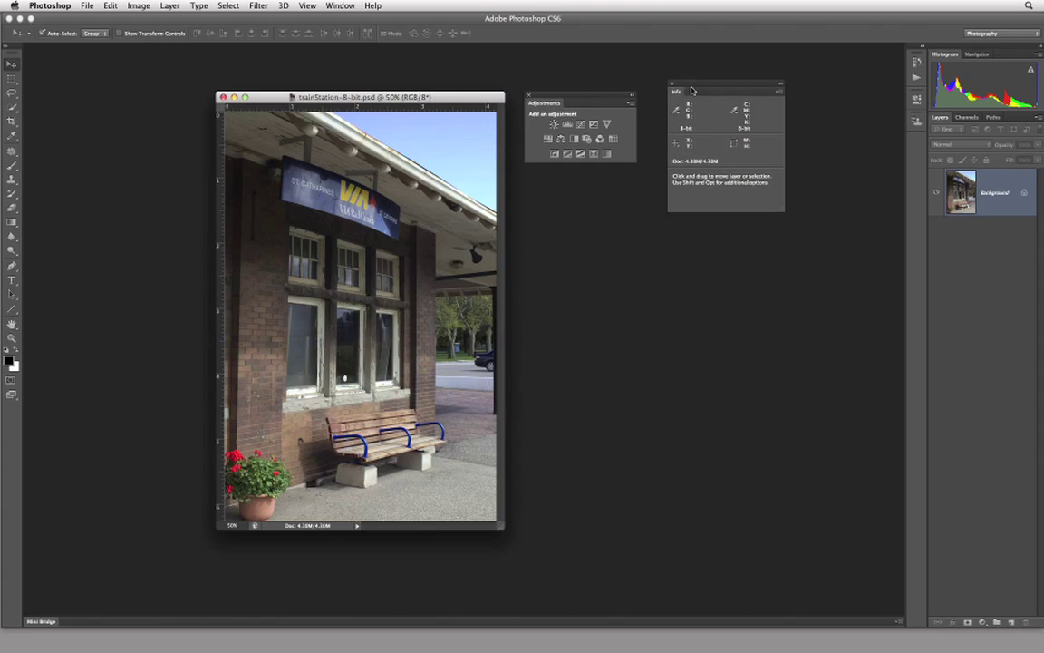
pyautogui.moveTo(718, 83); pyautogui.dragTo(694, 94)
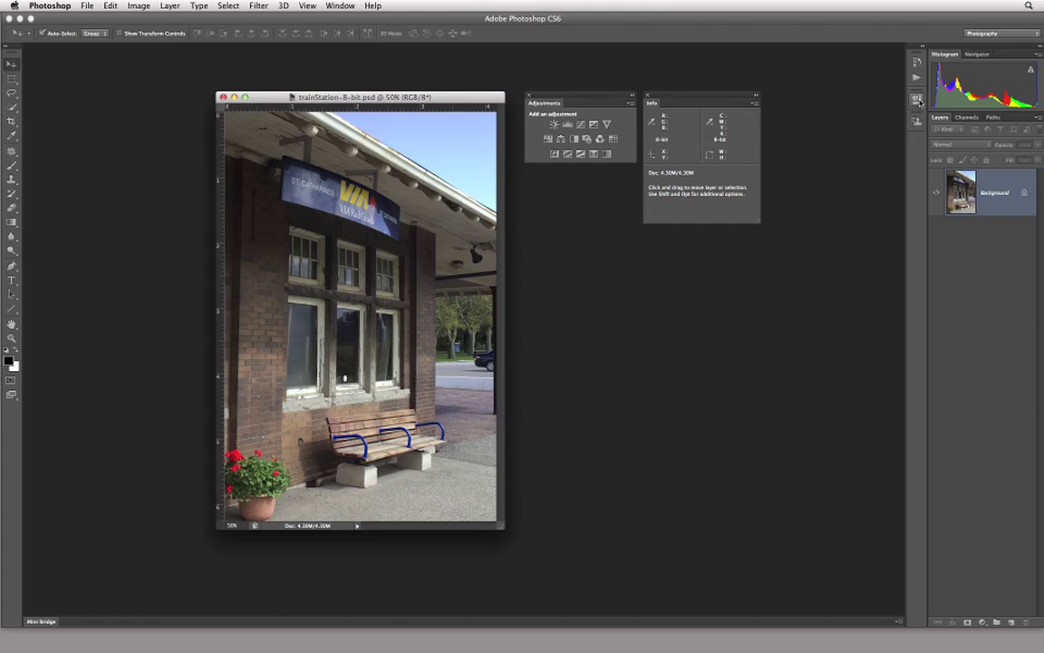
pyautogui.moveTo(916, 123)
pyautogui.mouseDown()
pyautogui.moveTo(807, 107)
pyautogui.moveTo(810, 94)
pyautogui.mouseUp()
pyautogui.click(799, 100)
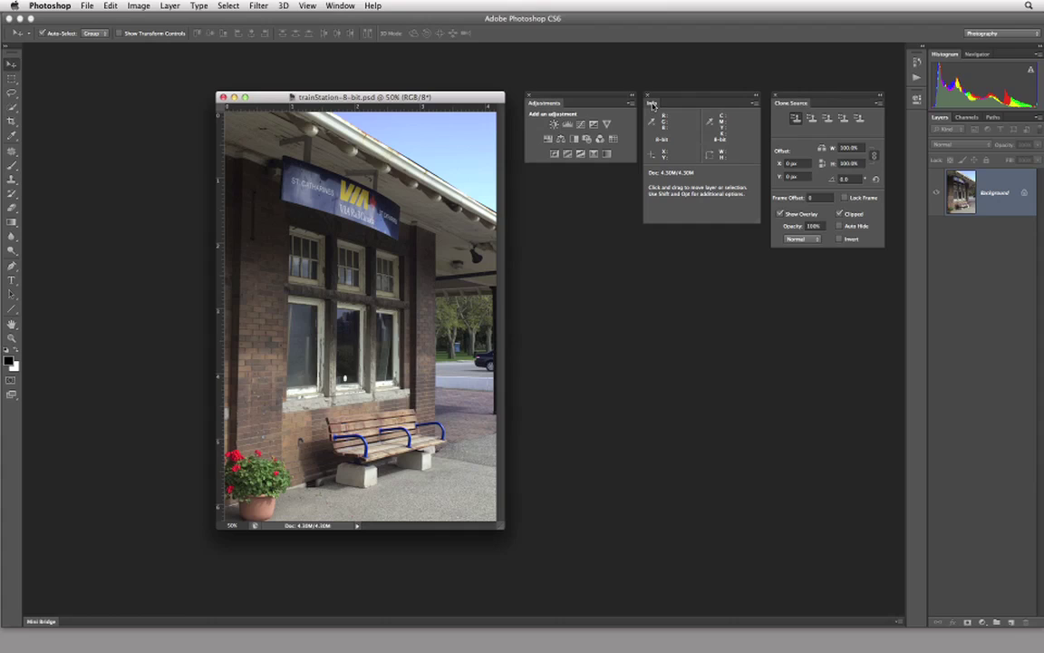
# Step: Tab Info and Adjustments into Clone Source's group and dock it in the right column
pyautogui.moveTo(651, 105)
pyautogui.mouseDown()
pyautogui.moveTo(671, 127)
pyautogui.moveTo(767, 138)
pyautogui.moveTo(813, 107)
pyautogui.mouseUp()
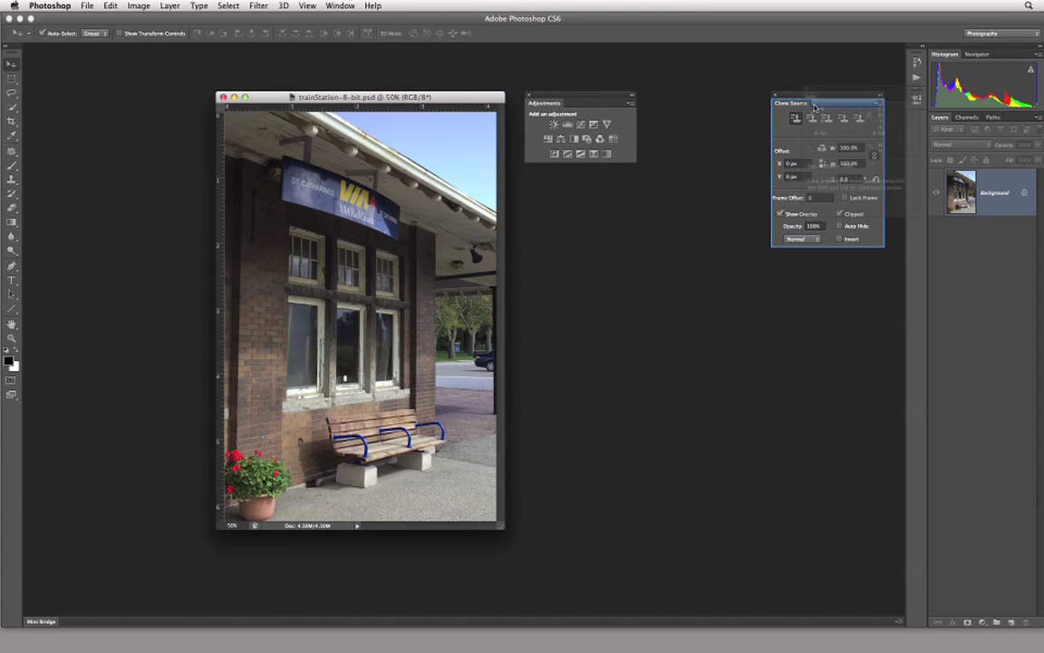
pyautogui.moveTo(813, 108); pyautogui.dragTo(717, 96)
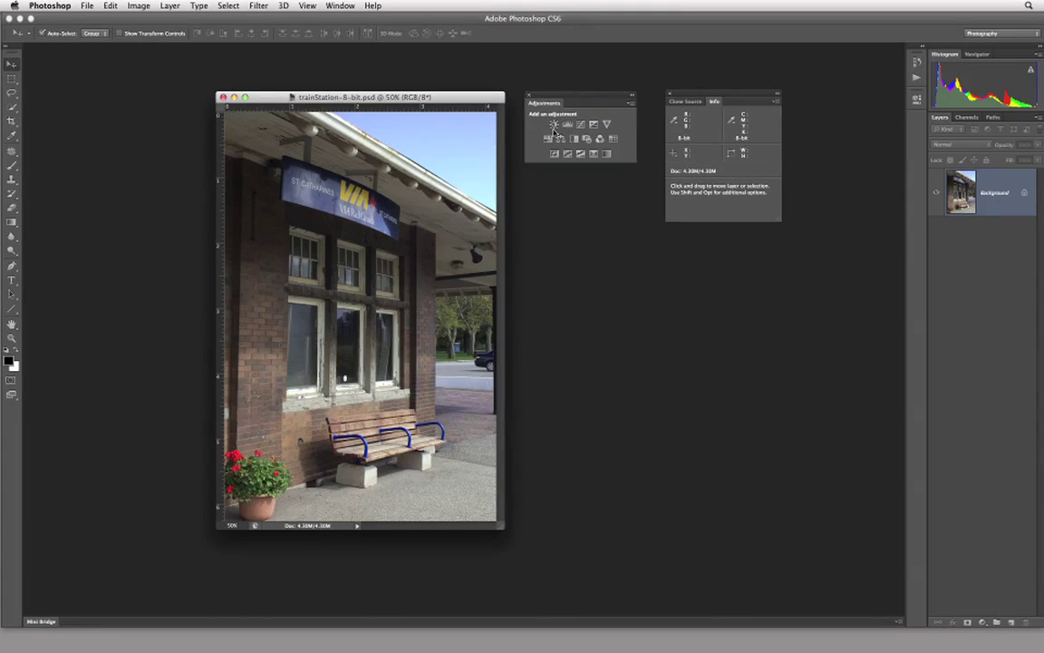
pyautogui.moveTo(543, 105)
pyautogui.mouseDown()
pyautogui.moveTo(645, 152)
pyautogui.moveTo(748, 124)
pyautogui.moveTo(752, 107)
pyautogui.moveTo(725, 137)
pyautogui.moveTo(721, 120)
pyautogui.moveTo(757, 120)
pyautogui.moveTo(748, 107)
pyautogui.mouseUp()
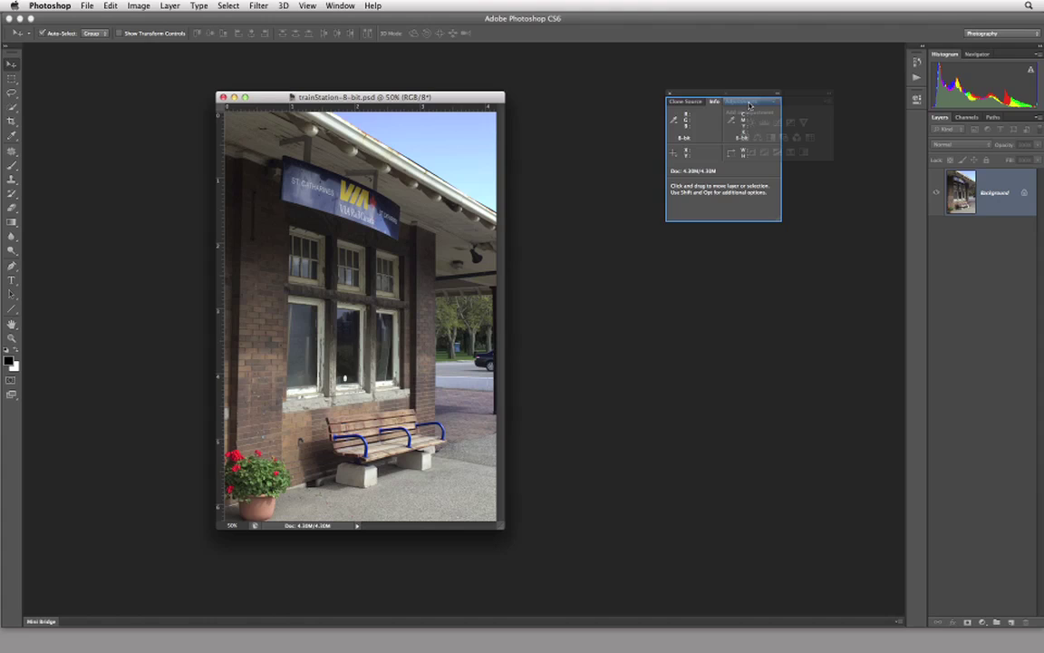
pyautogui.moveTo(748, 107)
pyautogui.mouseDown()
pyautogui.moveTo(688, 101)
pyautogui.moveTo(738, 101)
pyautogui.moveTo(818, 191)
pyautogui.moveTo(988, 115)
pyautogui.mouseUp()
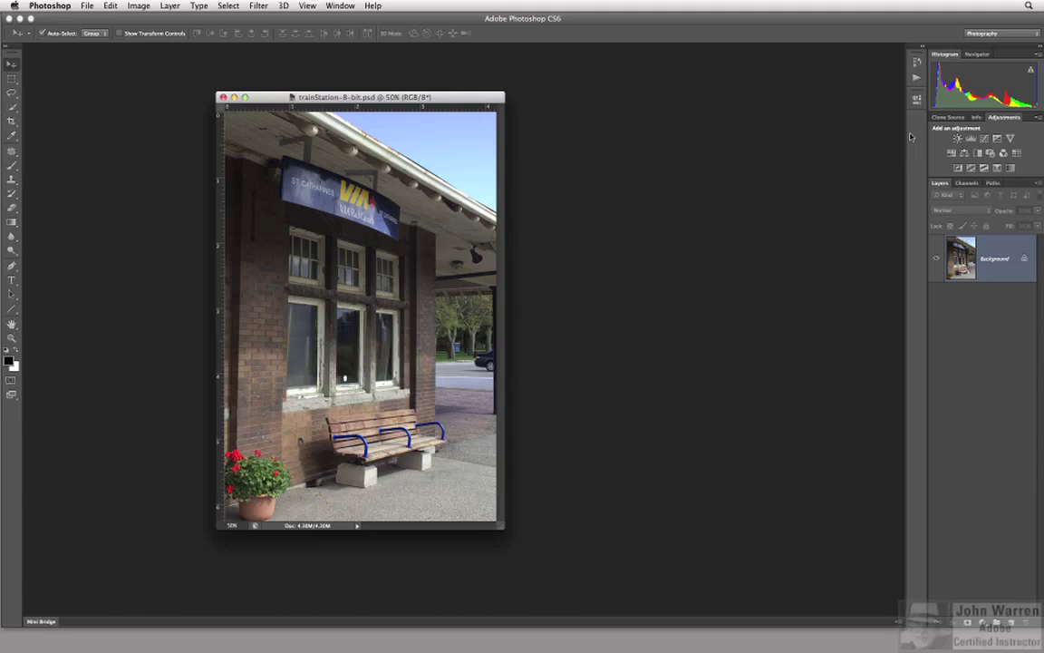
# Step: Move Info into the Histogram/Navigator group, pair Properties with Adjustments, and collapse Clone Source
pyautogui.click(977, 56)
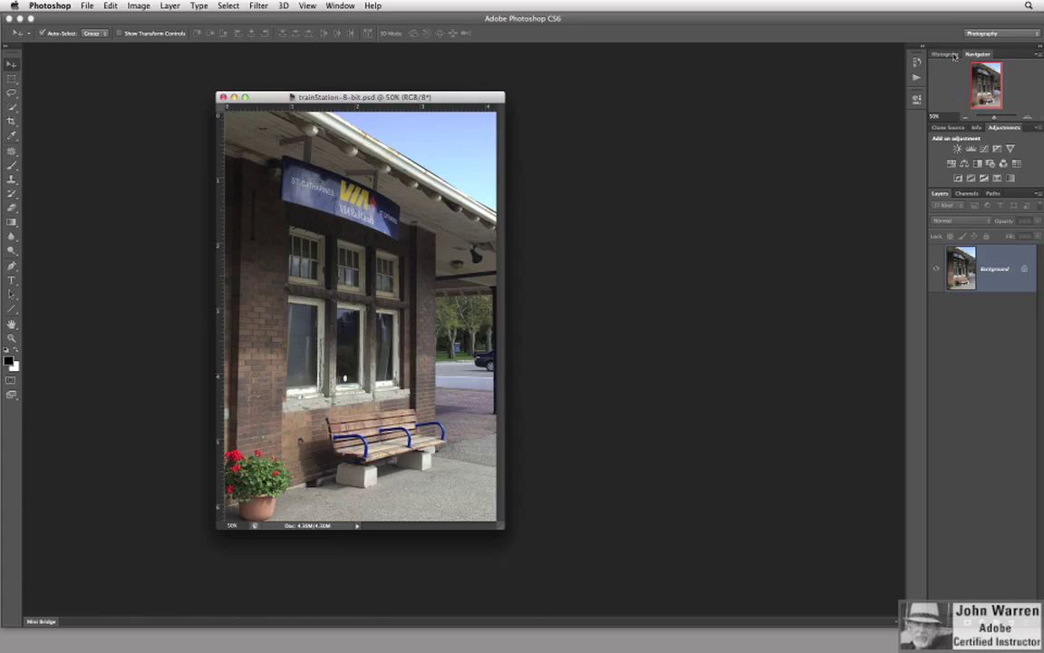
pyautogui.click(945, 55)
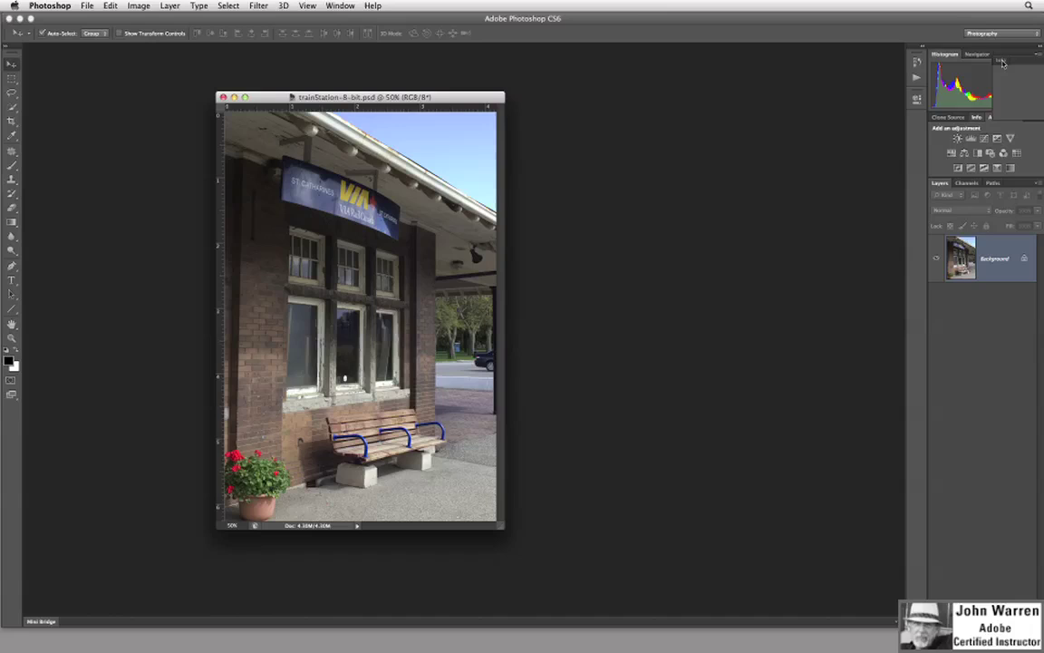
pyautogui.moveTo(1007, 56); pyautogui.dragTo(1007, 56)
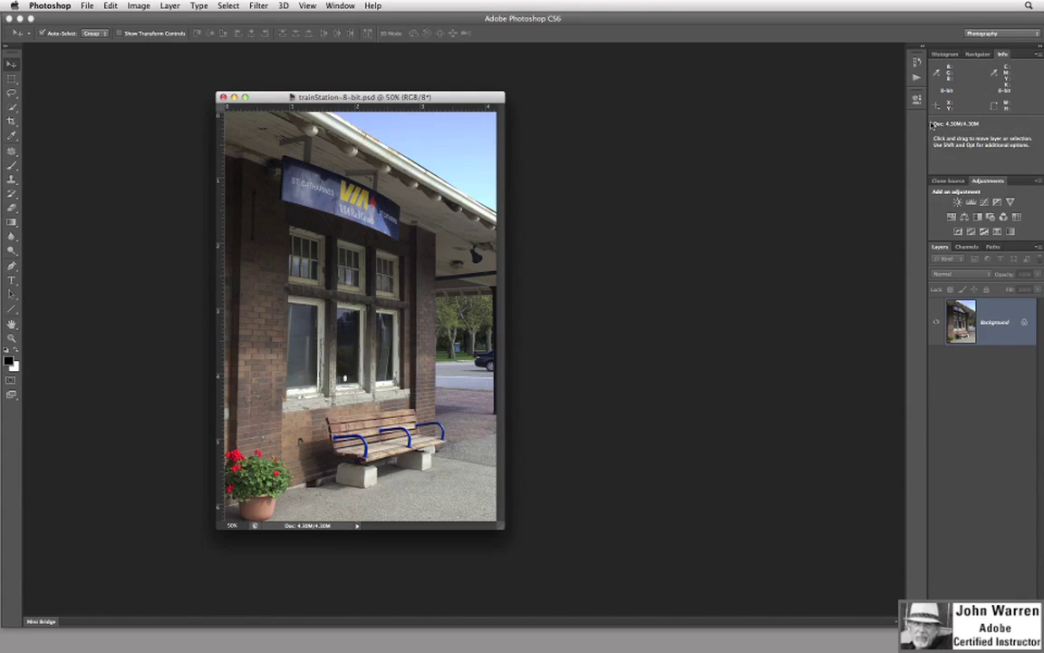
pyautogui.moveTo(917, 99)
pyautogui.mouseDown()
pyautogui.moveTo(844, 129)
pyautogui.moveTo(1020, 184)
pyautogui.mouseUp()
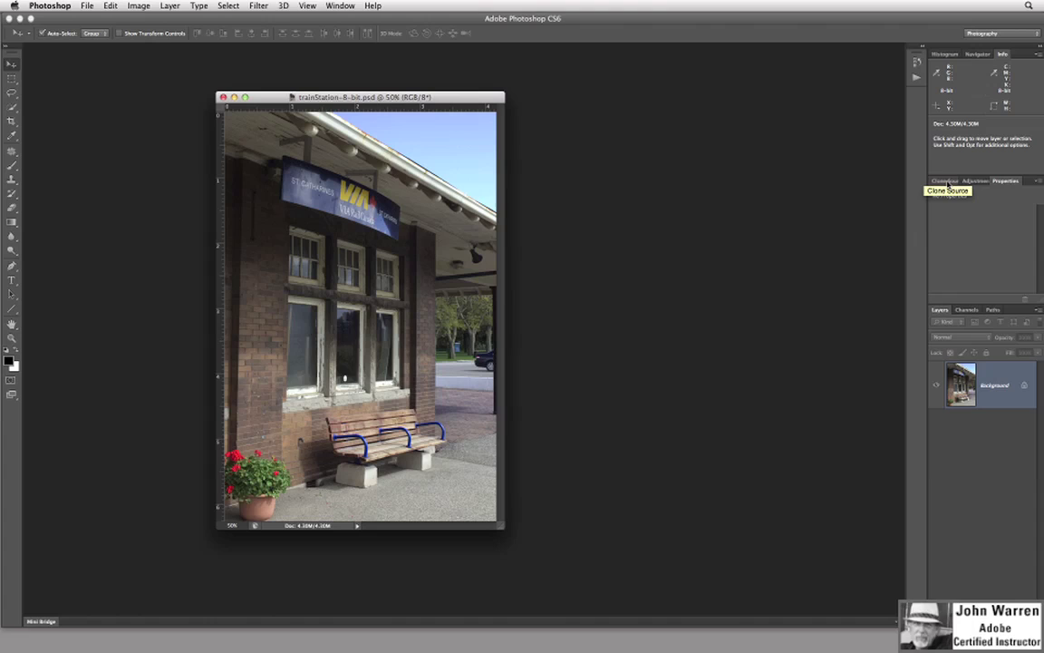
pyautogui.moveTo(947, 183)
pyautogui.mouseDown()
pyautogui.moveTo(856, 180)
pyautogui.moveTo(788, 157)
pyautogui.moveTo(917, 97)
pyautogui.mouseUp()
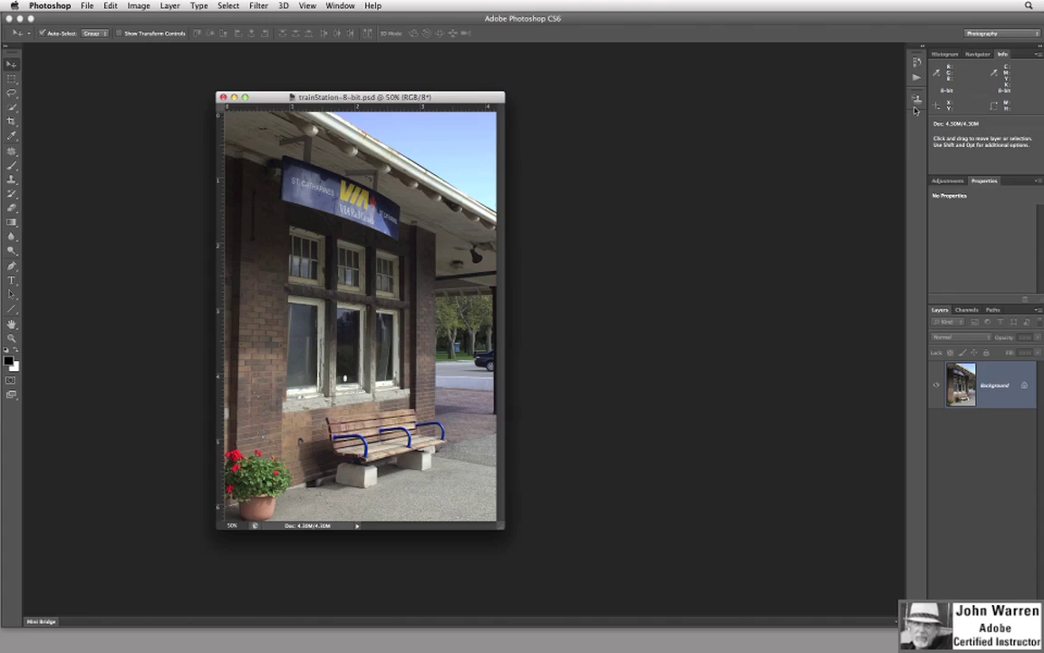
pyautogui.click(950, 180)
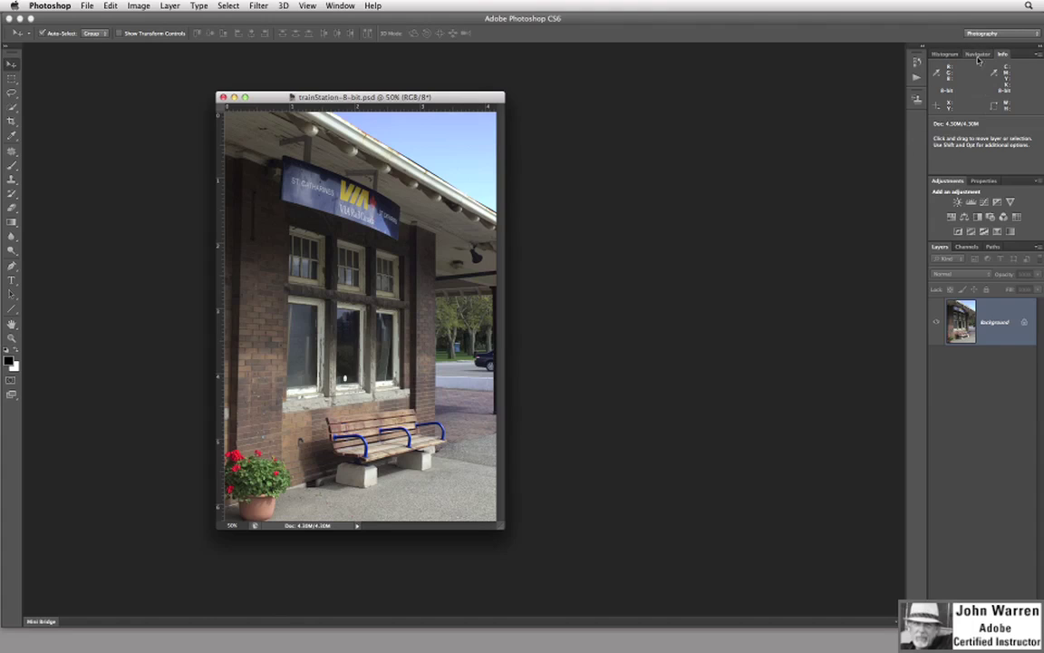
# Step: Open the workspace switcher dropdown at the top right
pyautogui.click(1007, 35)
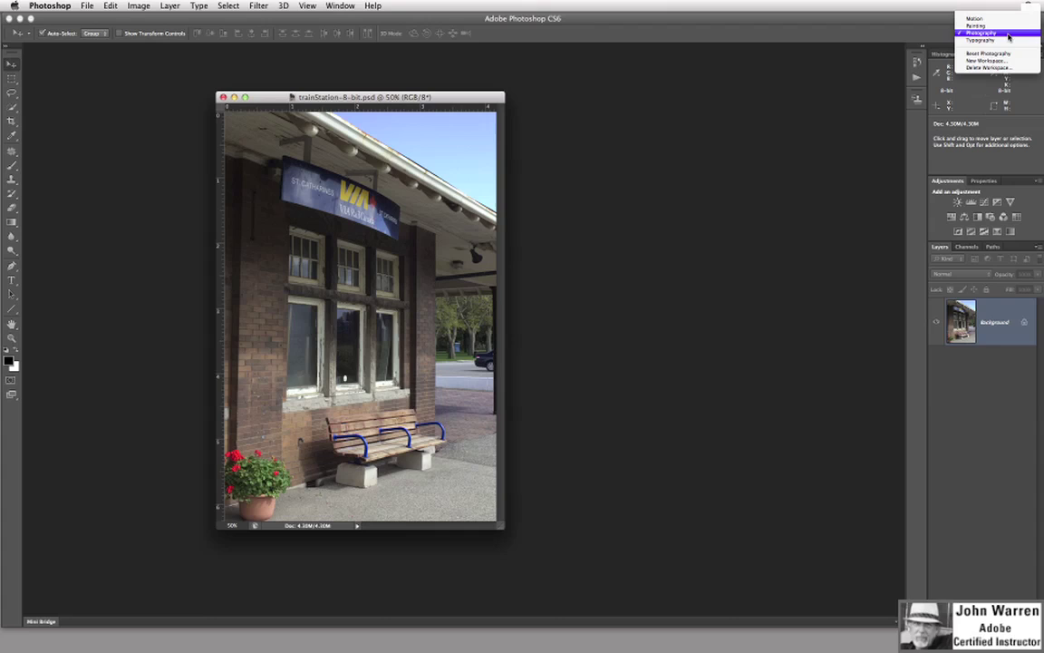